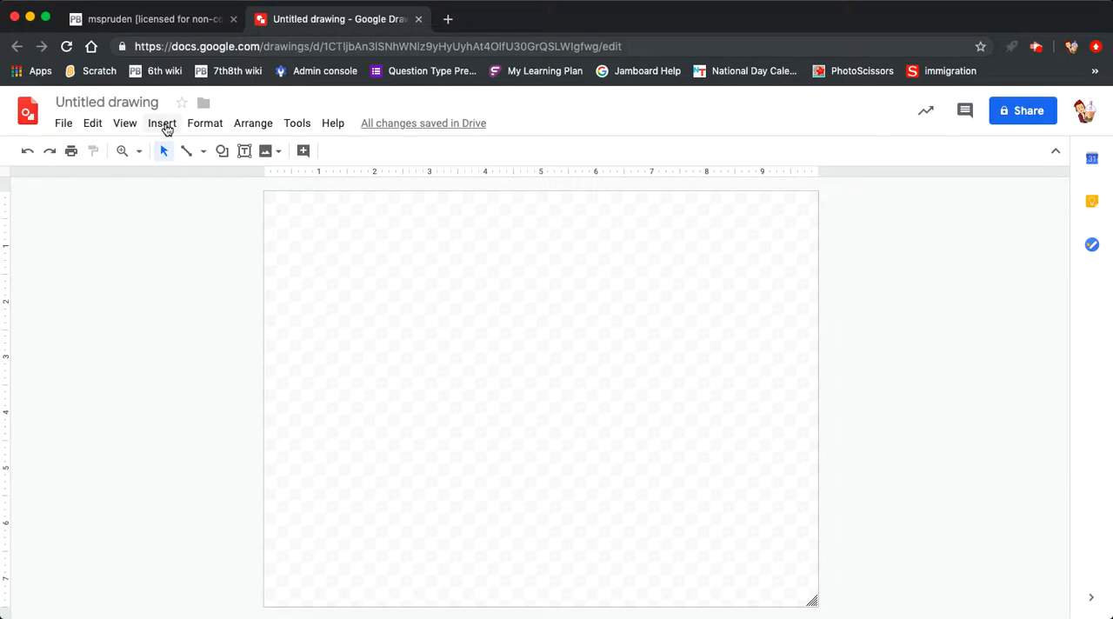
Step: Open the web image search for inserting a picture and search for "dog"
{"action": "left_click", "coordinate": [163, 125]}
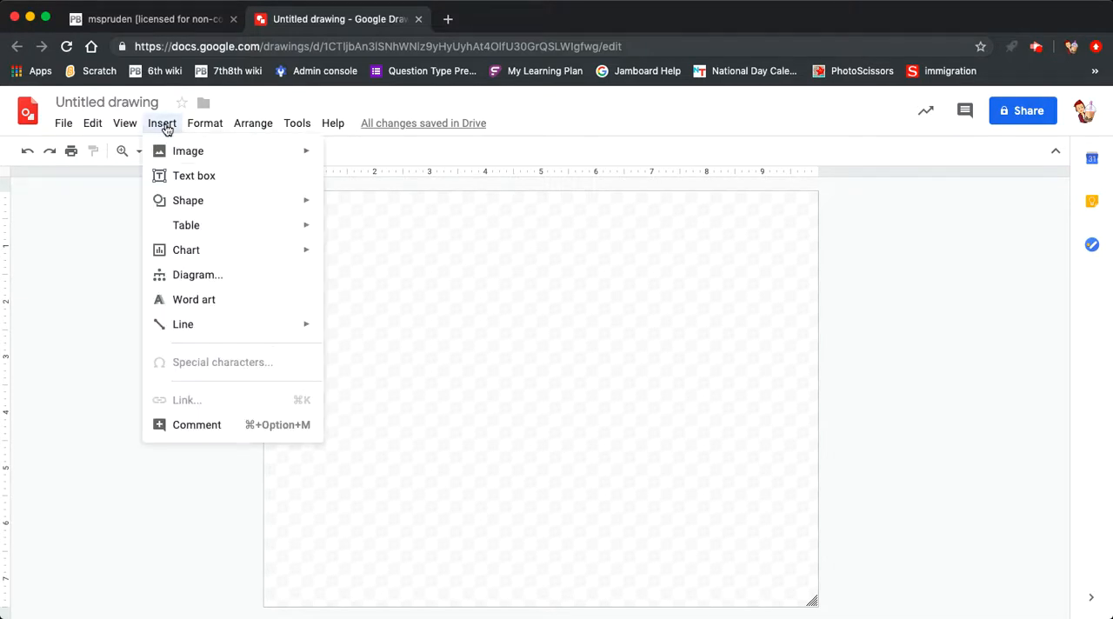
{"action": "mouse_move", "coordinate": [181, 153]}
{"action": "left_click", "coordinate": [353, 180]}
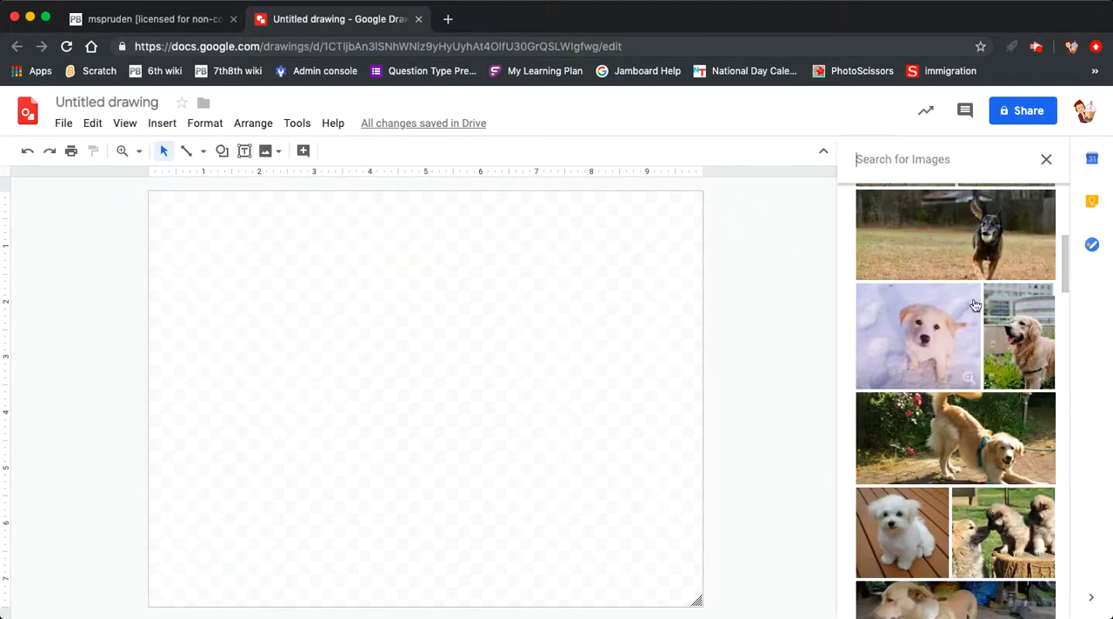
{"action": "scroll", "coordinate": [957, 209], "scroll_direction": "up", "scroll_amount": 5}
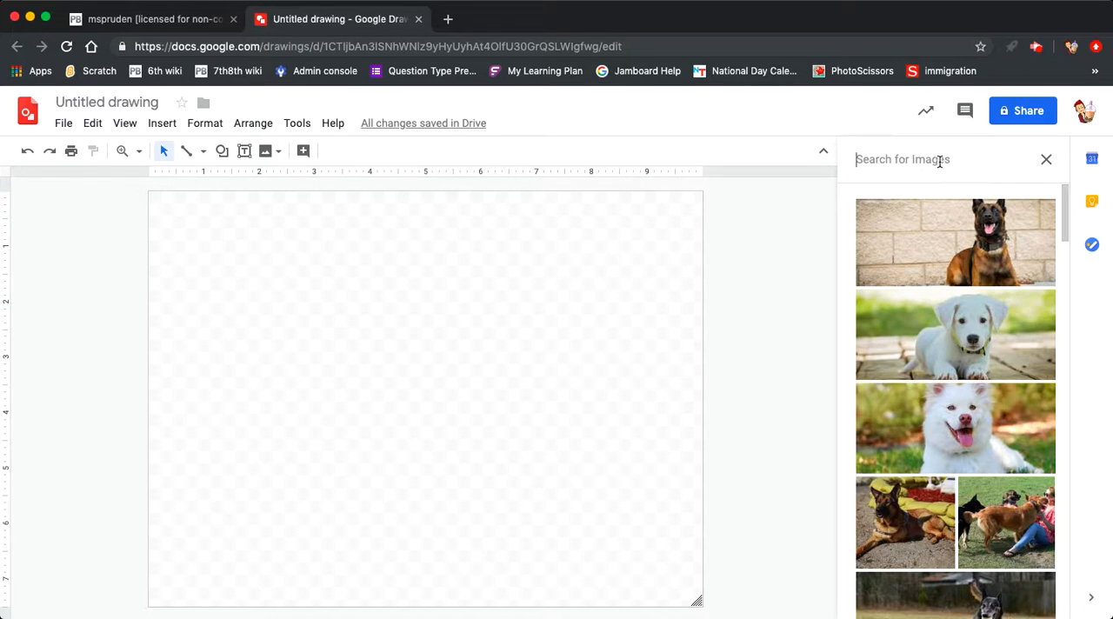
{"action": "type", "text": "dog"}
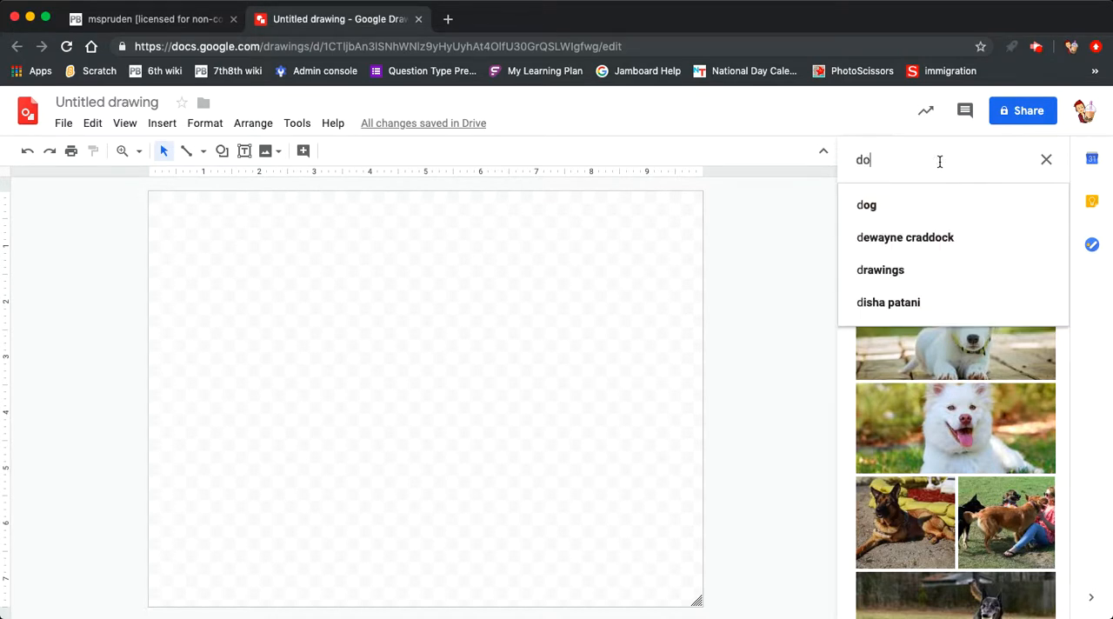
{"action": "left_click", "coordinate": [901, 202]}
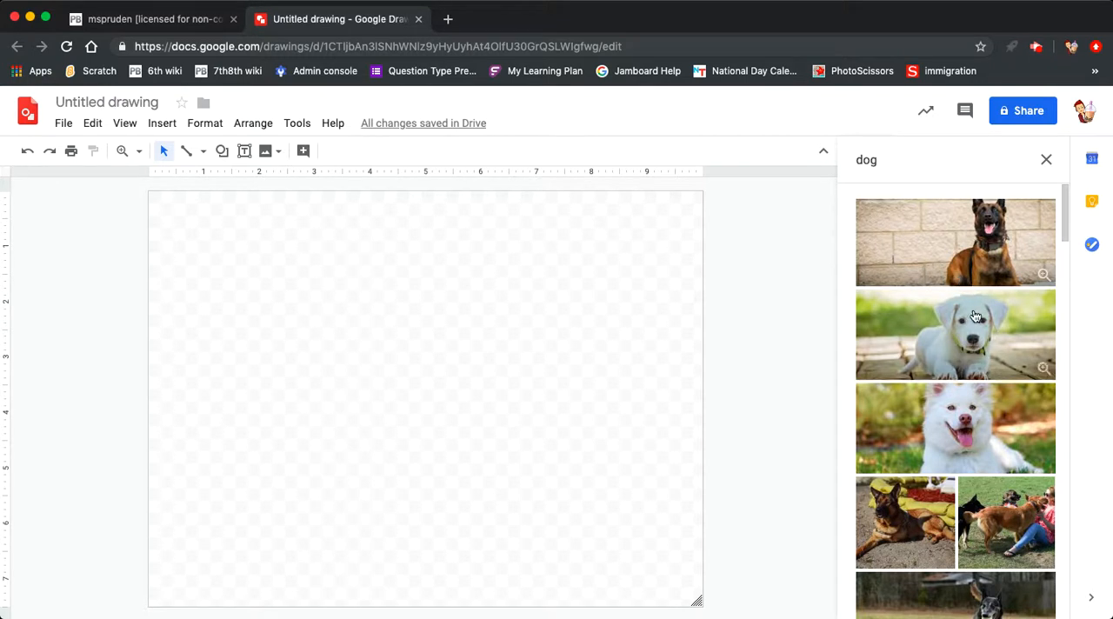
Step: Insert the photo of the cream puppy sitting in snow from the search results into the drawing
{"action": "scroll", "coordinate": [1068, 239], "scroll_direction": "down", "scroll_amount": 3}
{"action": "left_click_drag", "start_coordinate": [1070, 239], "coordinate": [1074, 276]}
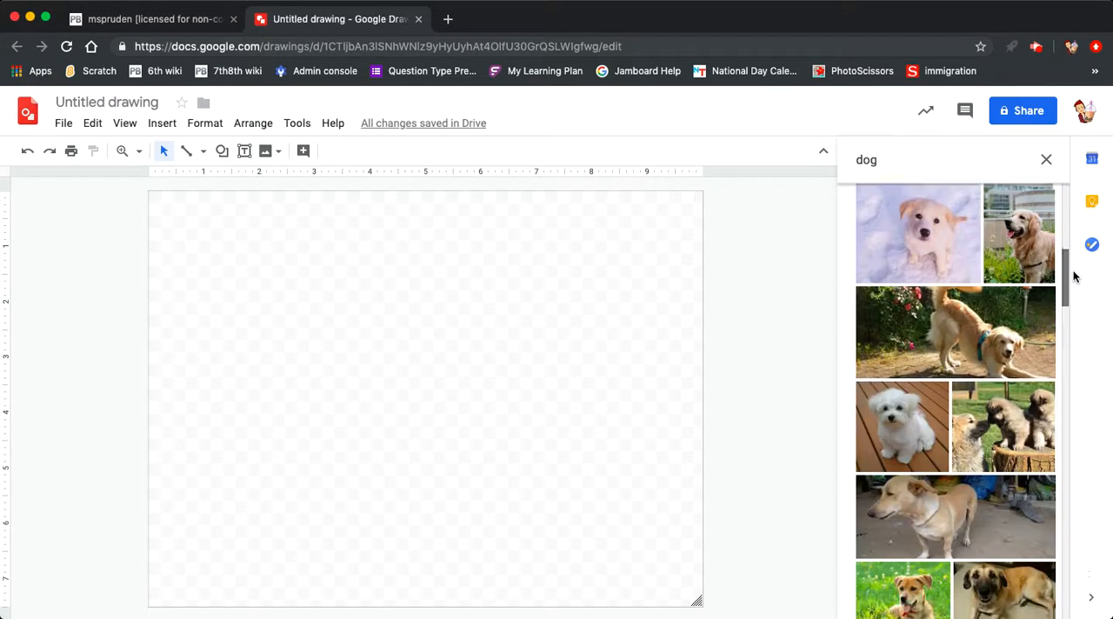
{"action": "scroll", "coordinate": [1075, 277], "scroll_direction": "up", "scroll_amount": 1}
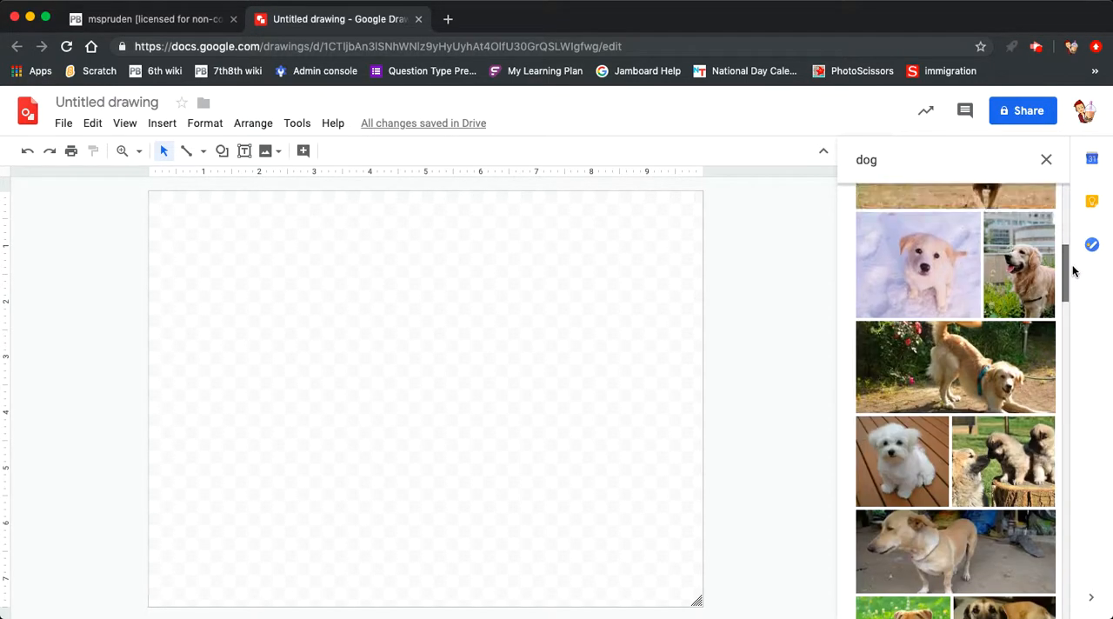
{"action": "left_click", "coordinate": [934, 274]}
{"action": "left_click", "coordinate": [1035, 606]}
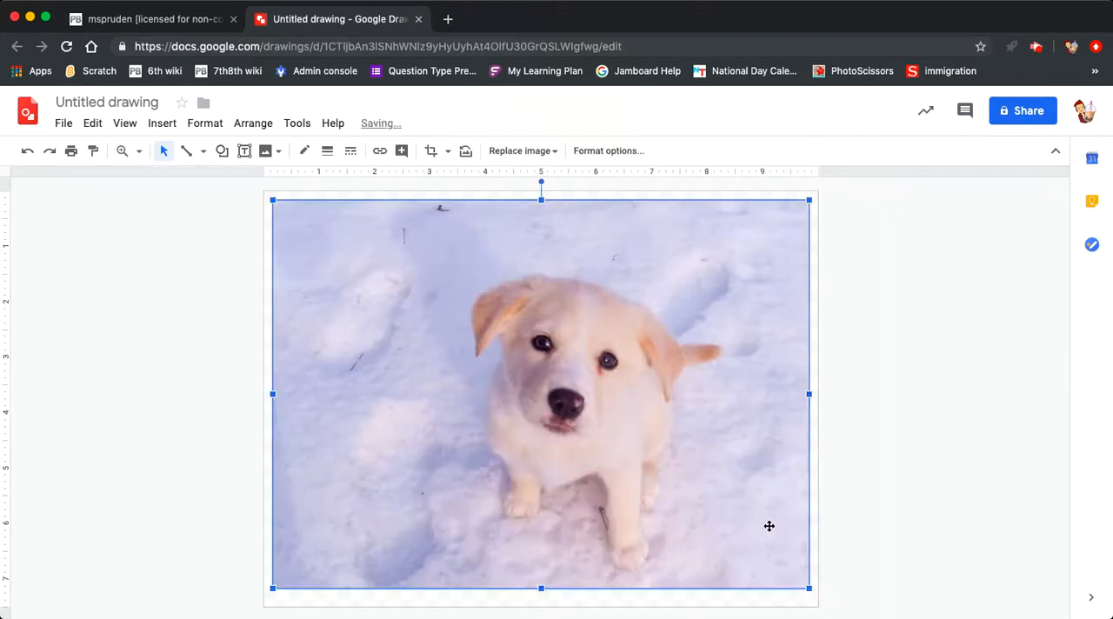
Step: Shrink the puppy photo proportionally to about 6 inches wide and move it near the top centre of the canvas
{"action": "left_click_drag", "start_coordinate": [809, 588], "coordinate": [615, 447]}
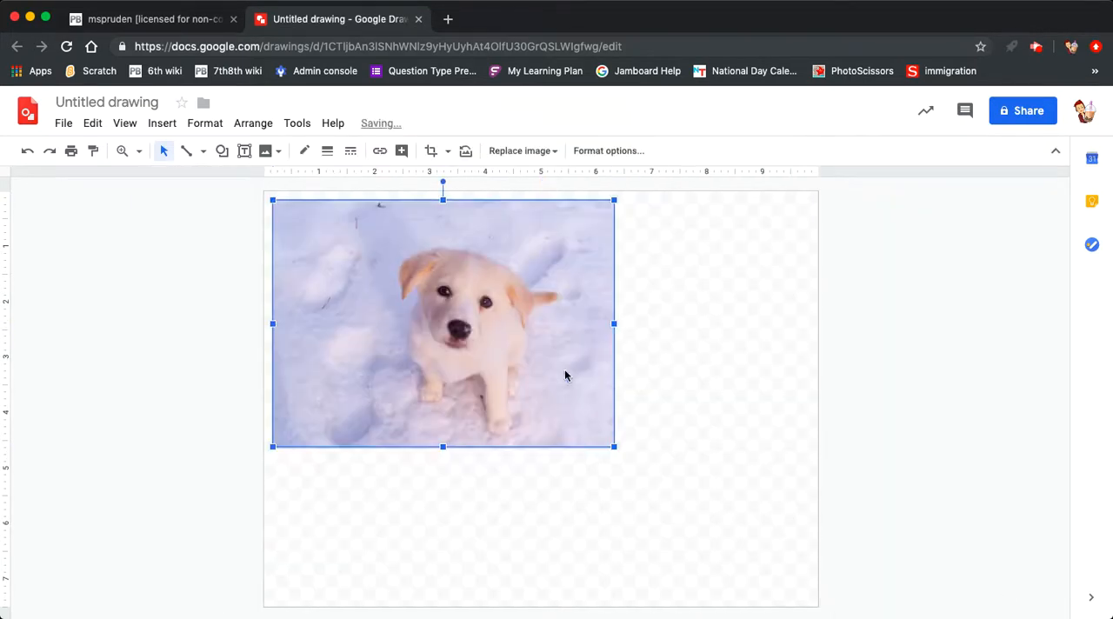
{"action": "left_click_drag", "start_coordinate": [464, 313], "coordinate": [550, 323]}
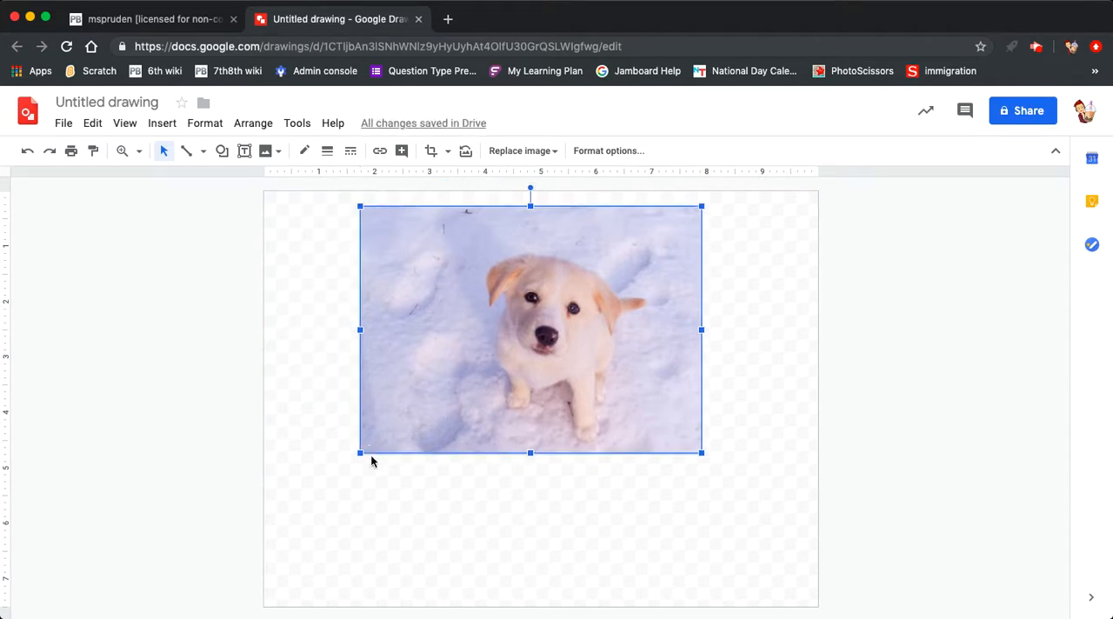
{"action": "left_click", "coordinate": [735, 256]}
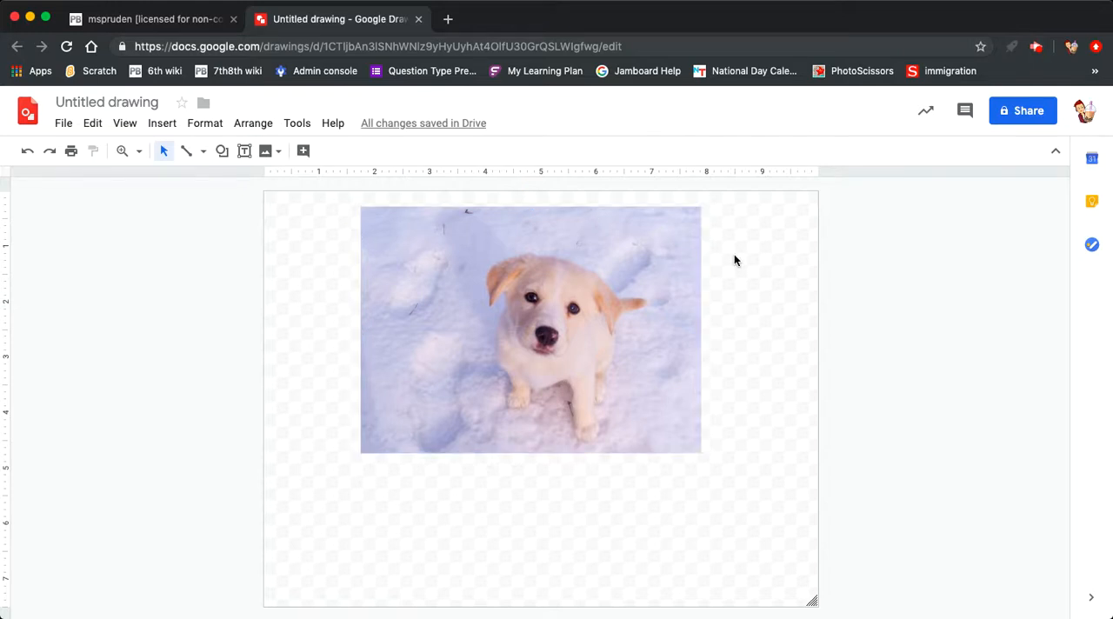
Step: Mask the puppy photo with the heart shape
{"action": "left_click", "coordinate": [604, 306]}
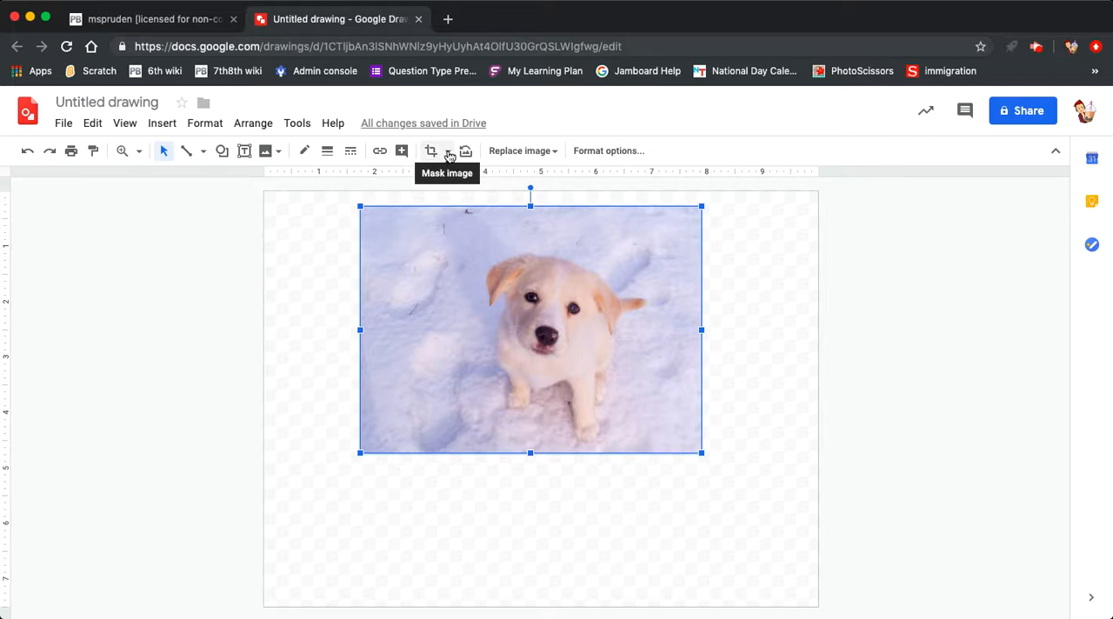
{"action": "left_click", "coordinate": [449, 153]}
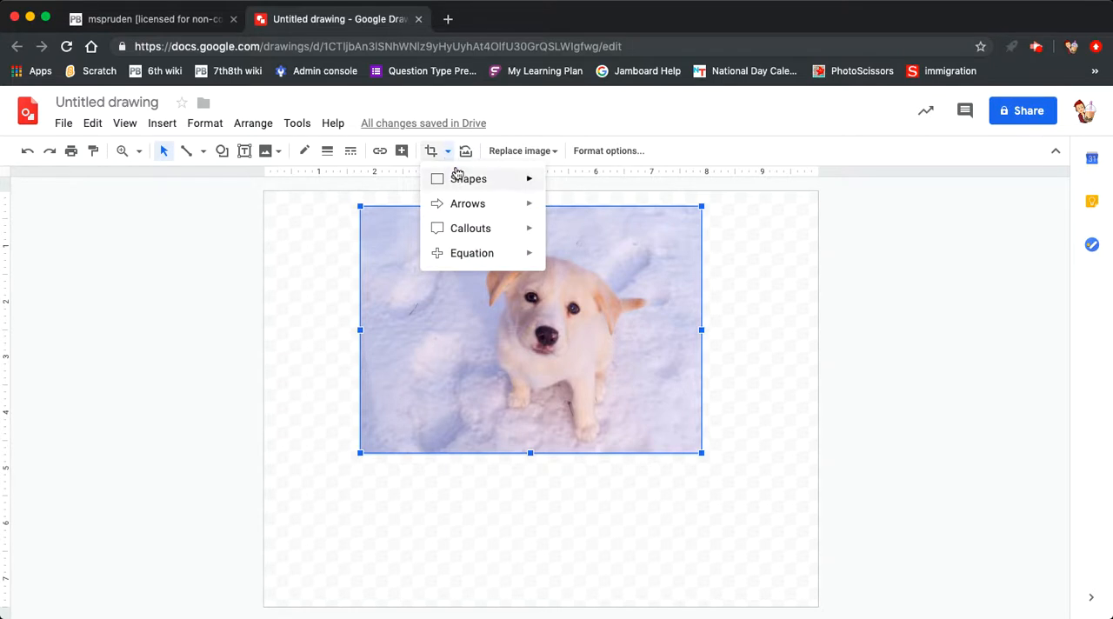
{"action": "mouse_move", "coordinate": [468, 231]}
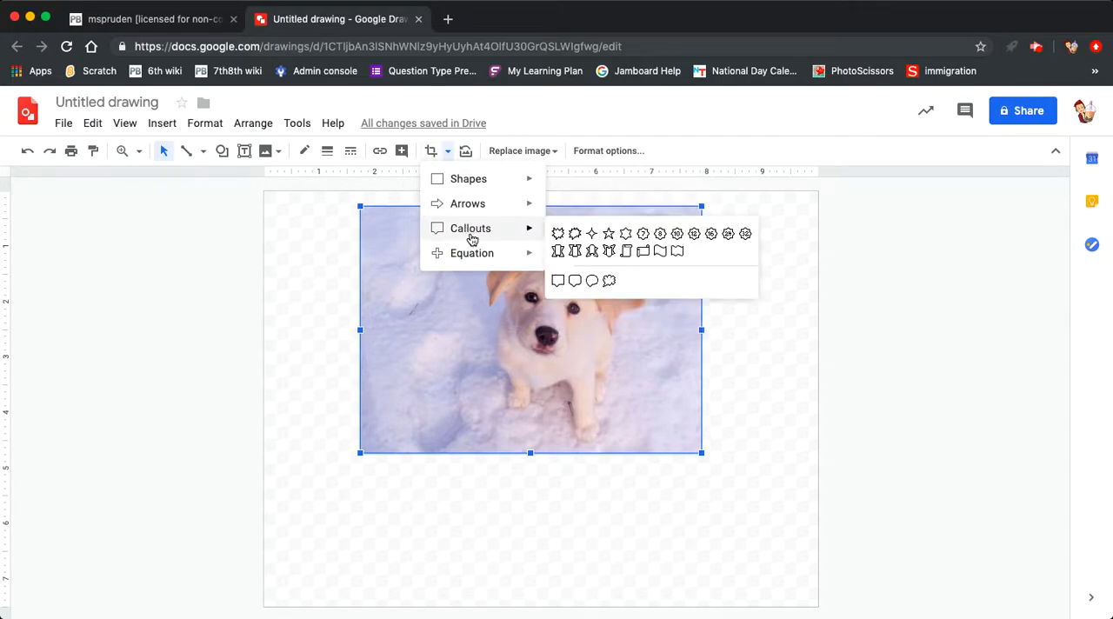
{"action": "mouse_move", "coordinate": [469, 193]}
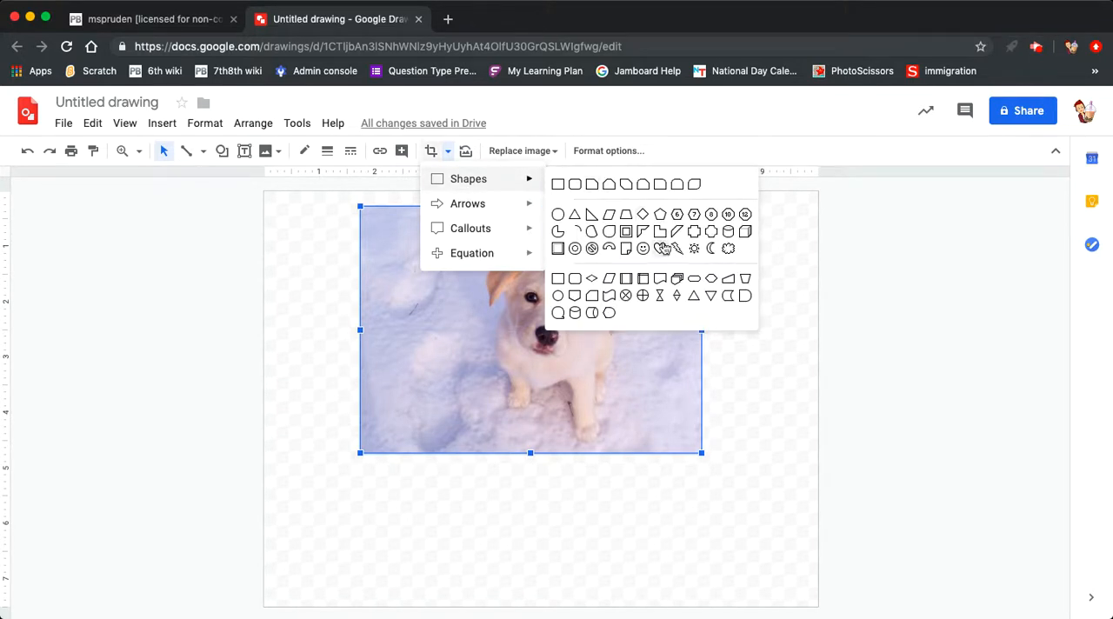
{"action": "left_click", "coordinate": [661, 249]}
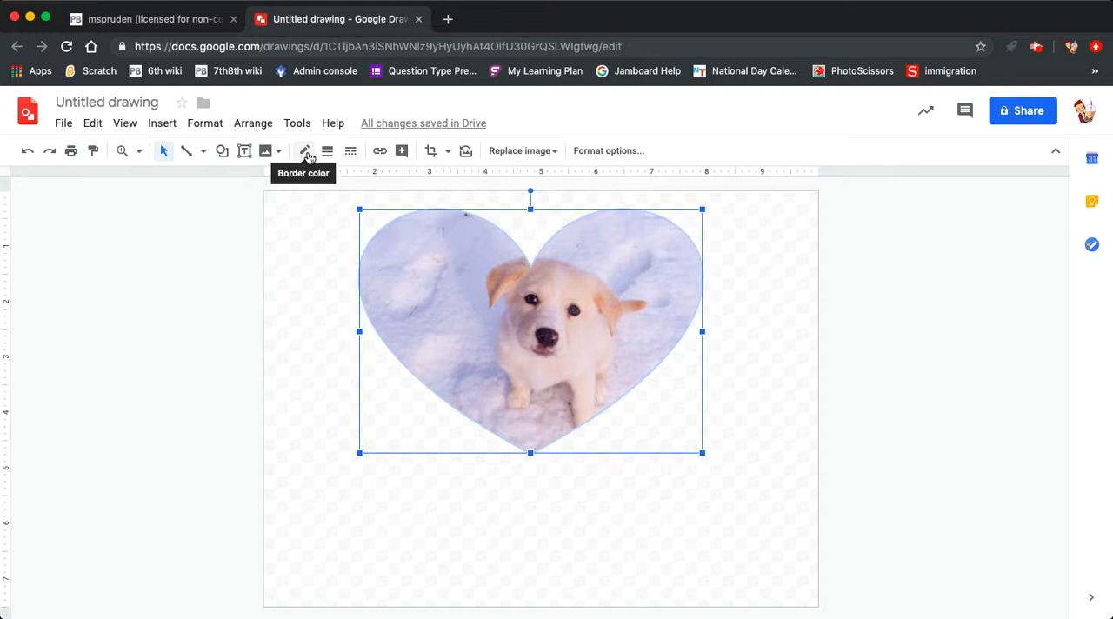
Step: Give the heart-shaped photo a blue border, 8px thick, with the short-dash line style
{"action": "left_click", "coordinate": [306, 153]}
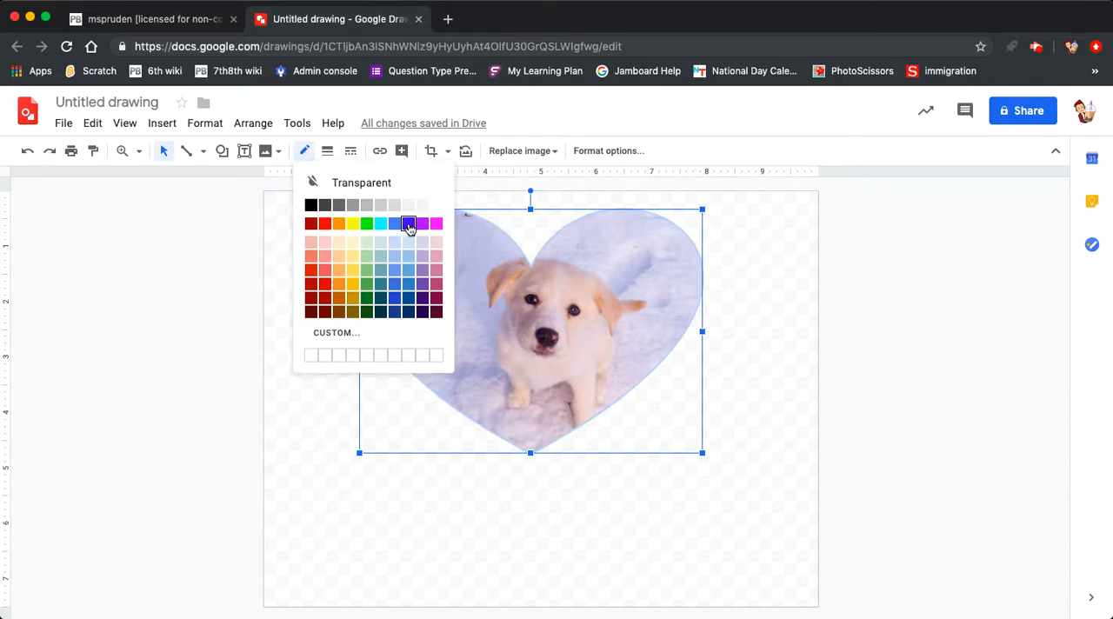
{"action": "left_click", "coordinate": [408, 224]}
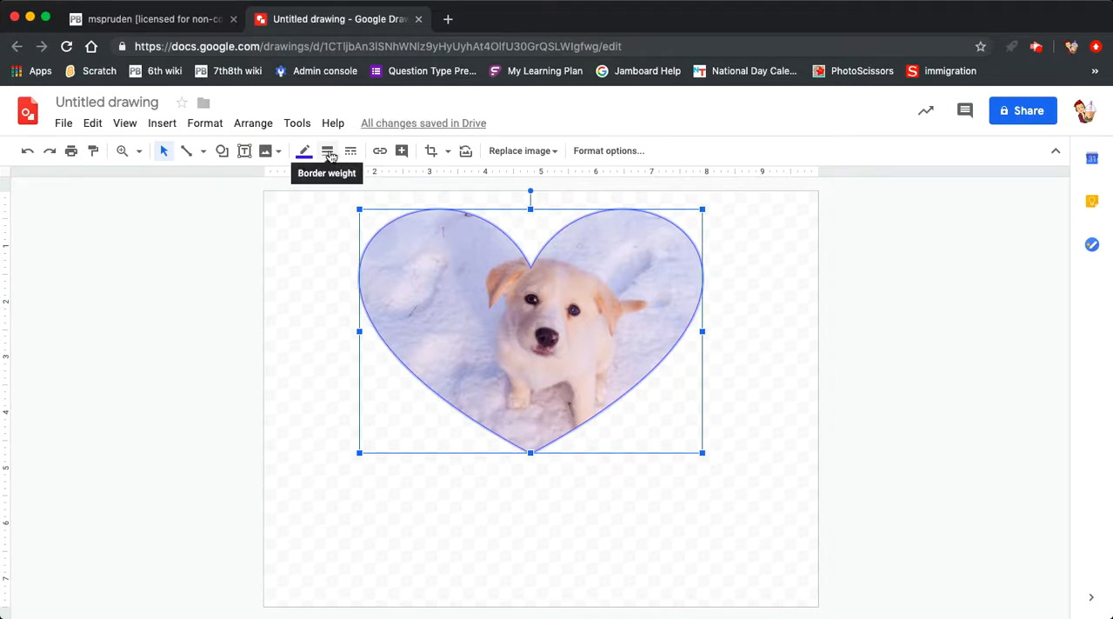
{"action": "left_click", "coordinate": [329, 153]}
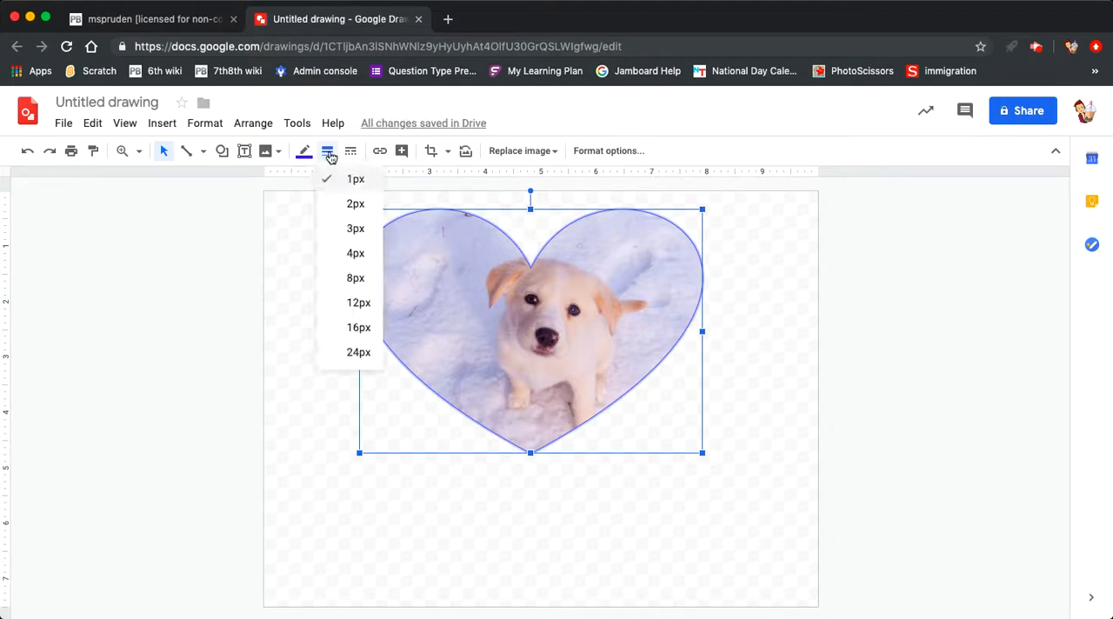
{"action": "left_click", "coordinate": [359, 278]}
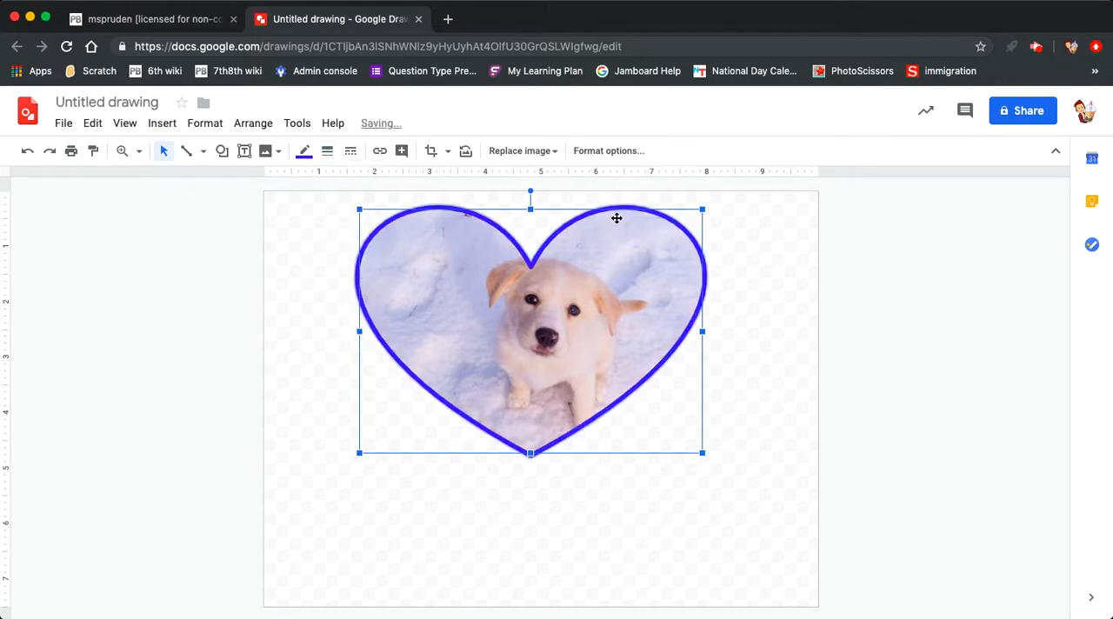
{"action": "left_click", "coordinate": [351, 153]}
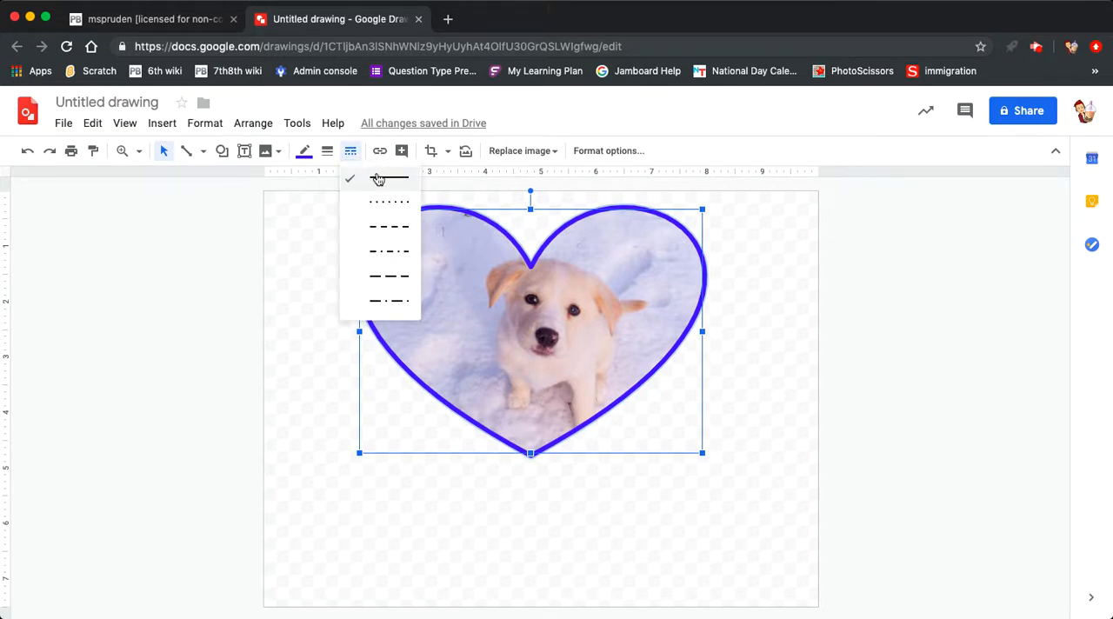
{"action": "left_click", "coordinate": [399, 233]}
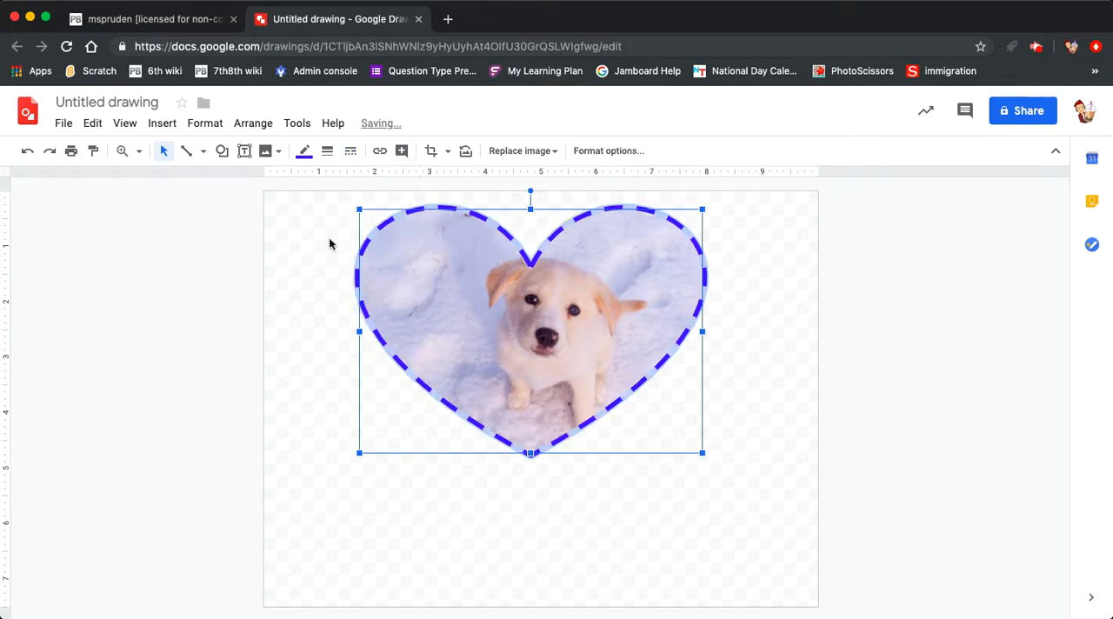
{"action": "left_click", "coordinate": [742, 371]}
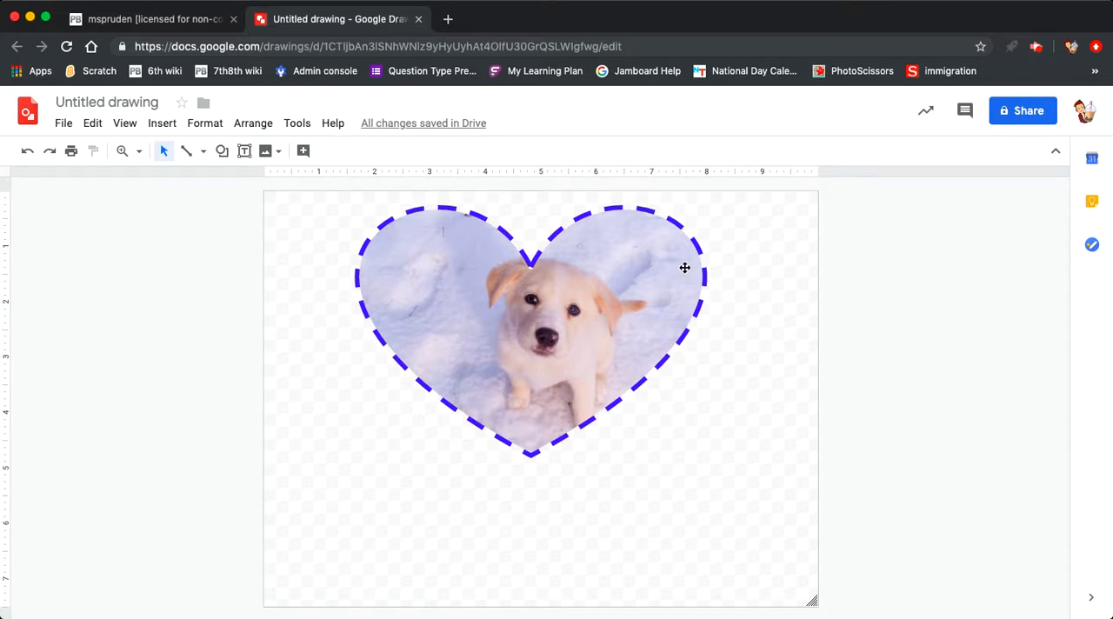
Step: Recolor the heart-shaped photo with the blue Dark 7 preset in the format options
{"action": "left_click", "coordinate": [527, 283]}
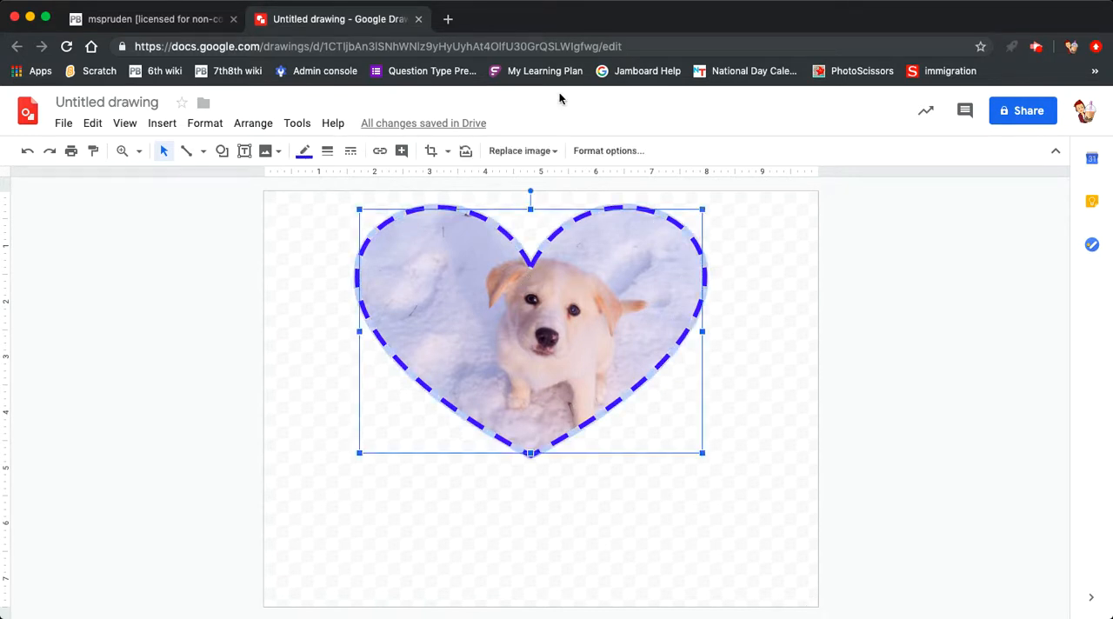
{"action": "left_click", "coordinate": [618, 152]}
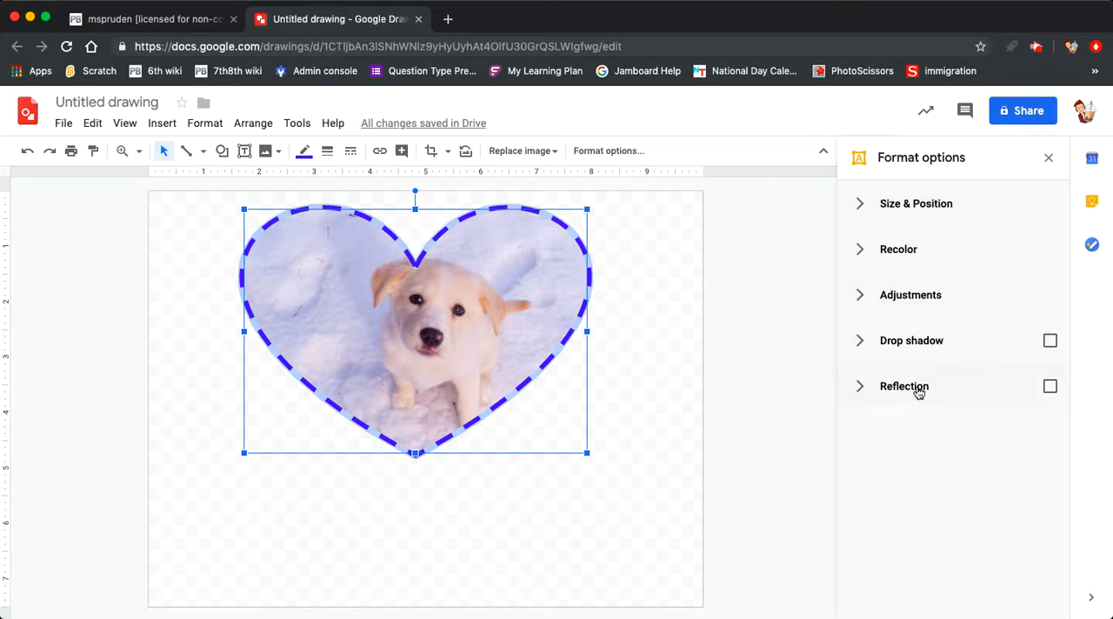
{"action": "left_click", "coordinate": [861, 252]}
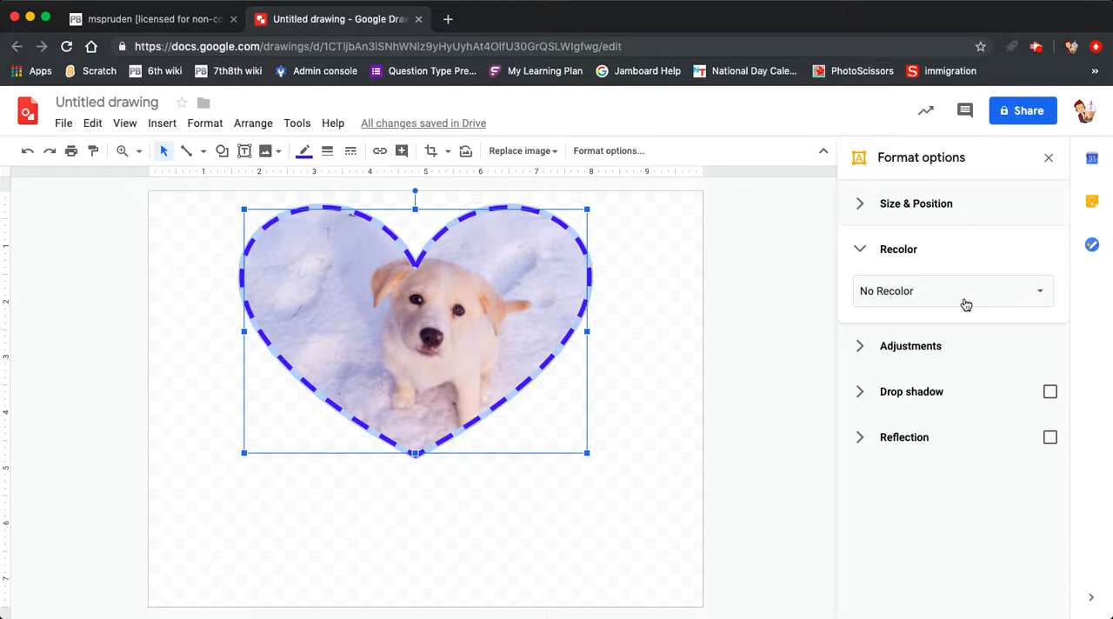
{"action": "left_click", "coordinate": [912, 289]}
{"action": "scroll", "coordinate": [948, 400], "scroll_direction": "down", "scroll_amount": 3}
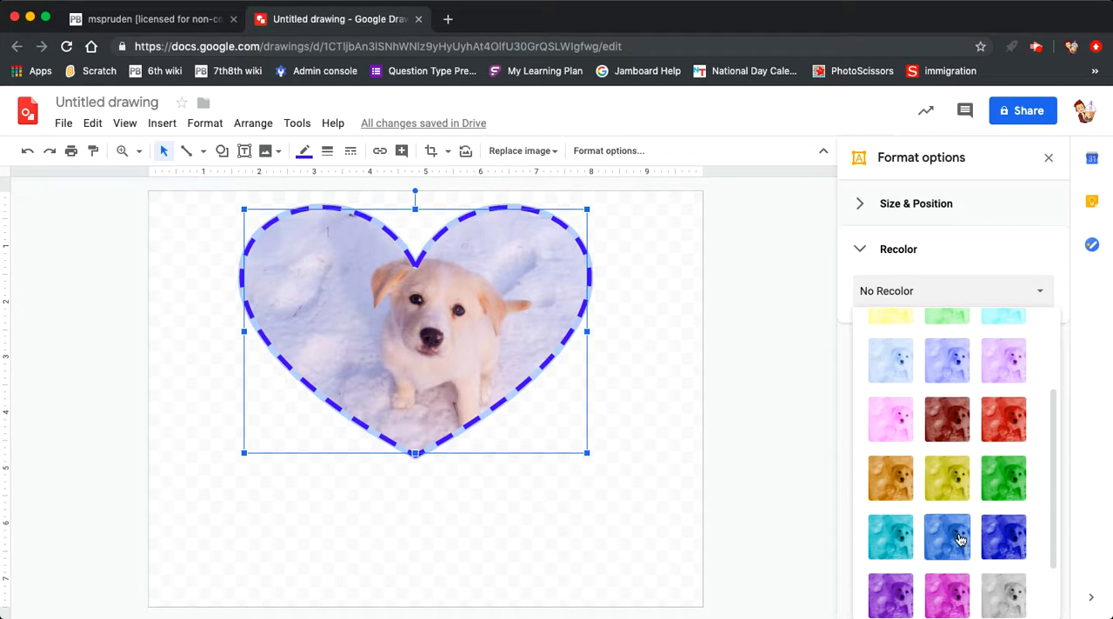
{"action": "left_click", "coordinate": [973, 540]}
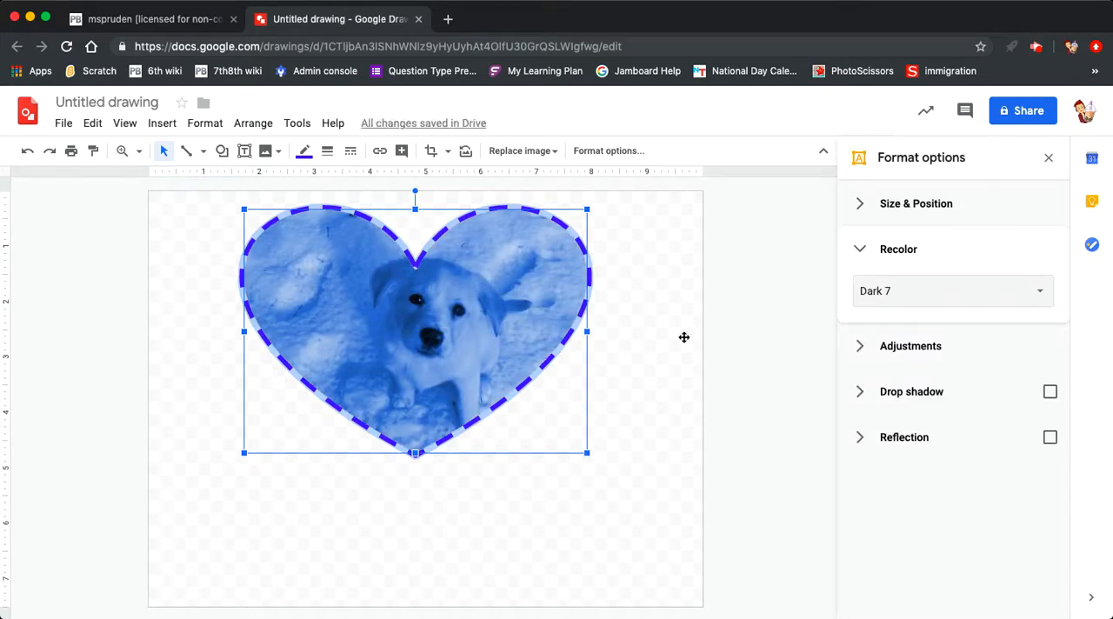
Step: Set the photo's recolor back to No Recolor and collapse the recolor settings
{"action": "left_click", "coordinate": [936, 295]}
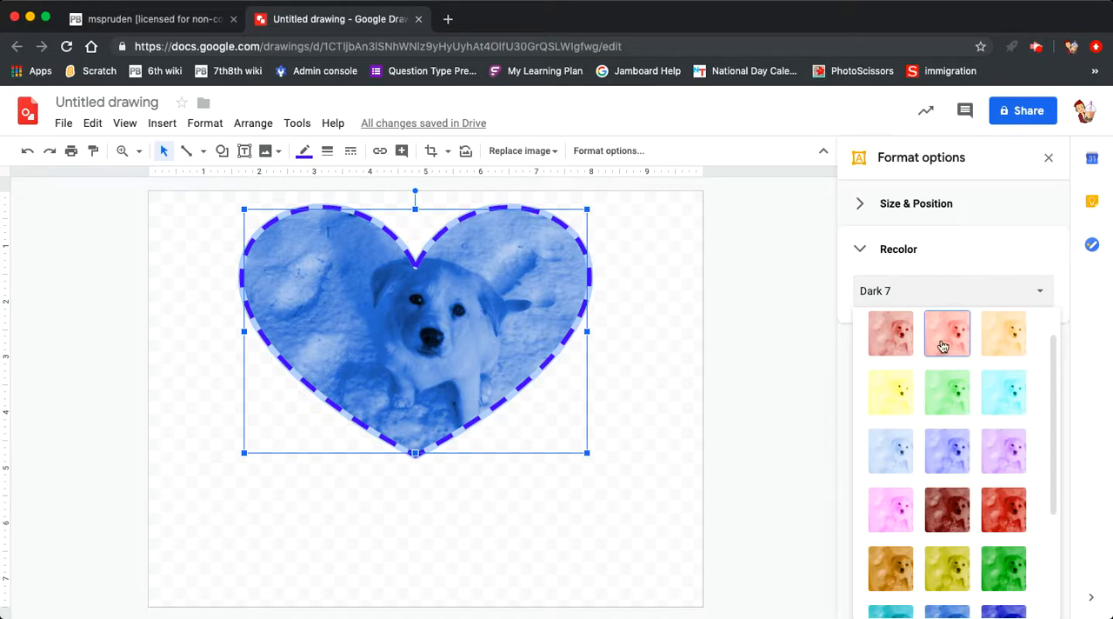
{"action": "scroll", "coordinate": [944, 348], "scroll_direction": "down", "scroll_amount": 2}
{"action": "scroll", "coordinate": [946, 350], "scroll_direction": "up", "scroll_amount": 3}
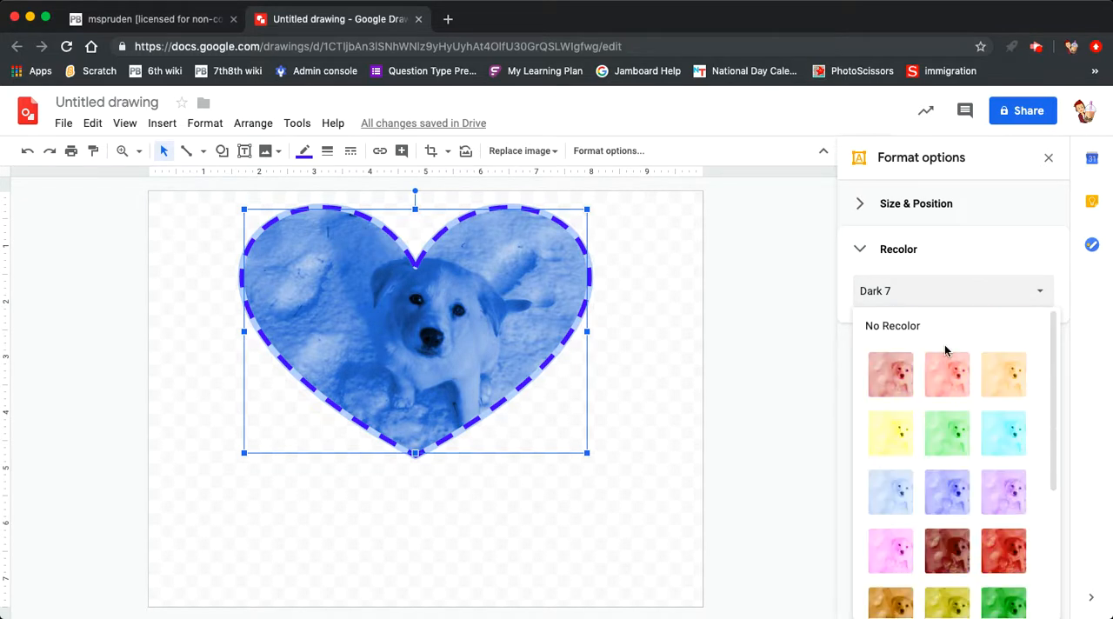
{"action": "left_click", "coordinate": [901, 336]}
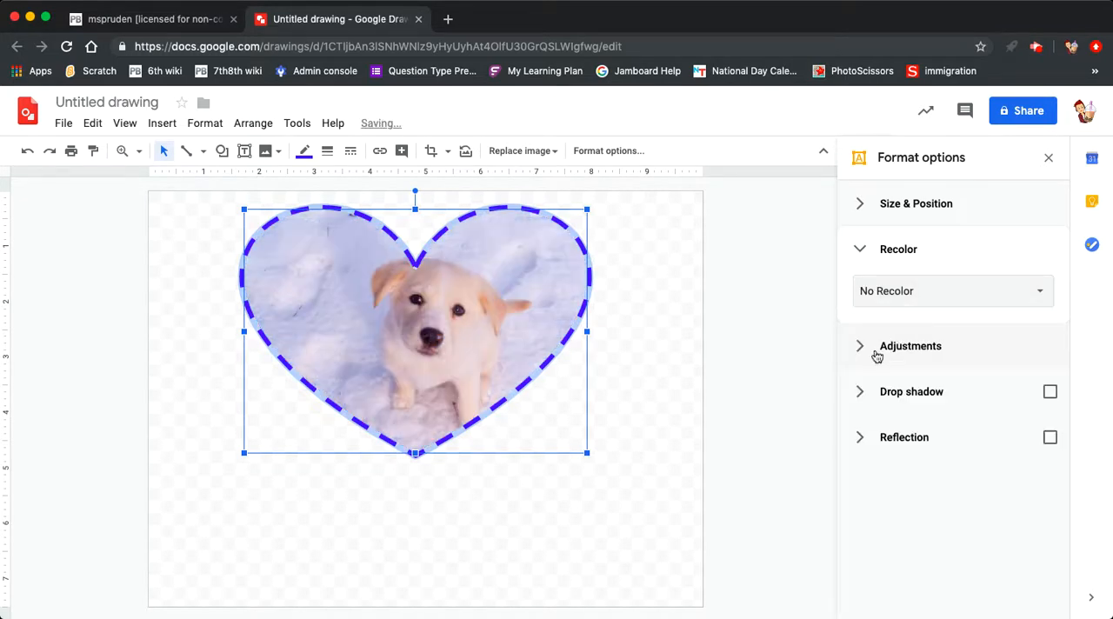
{"action": "left_click", "coordinate": [859, 250]}
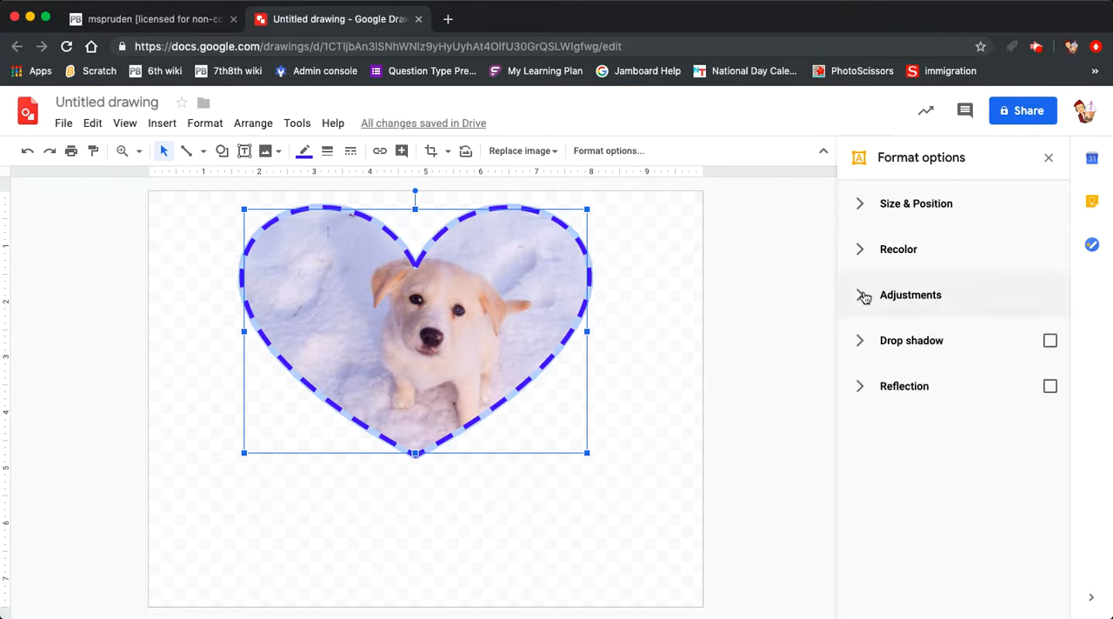
Step: Adjust the photo's transparency to about a third of its range, brightness moderately above the midpoint and contrast below the midpoint
{"action": "left_click", "coordinate": [863, 295]}
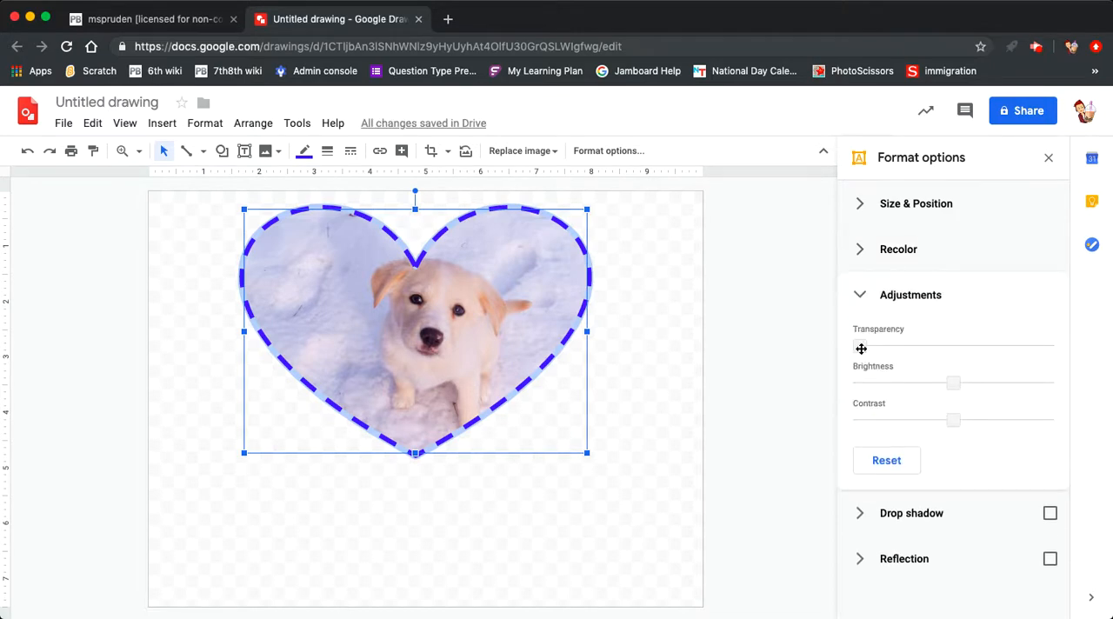
{"action": "left_click_drag", "start_coordinate": [861, 349], "coordinate": [915, 346]}
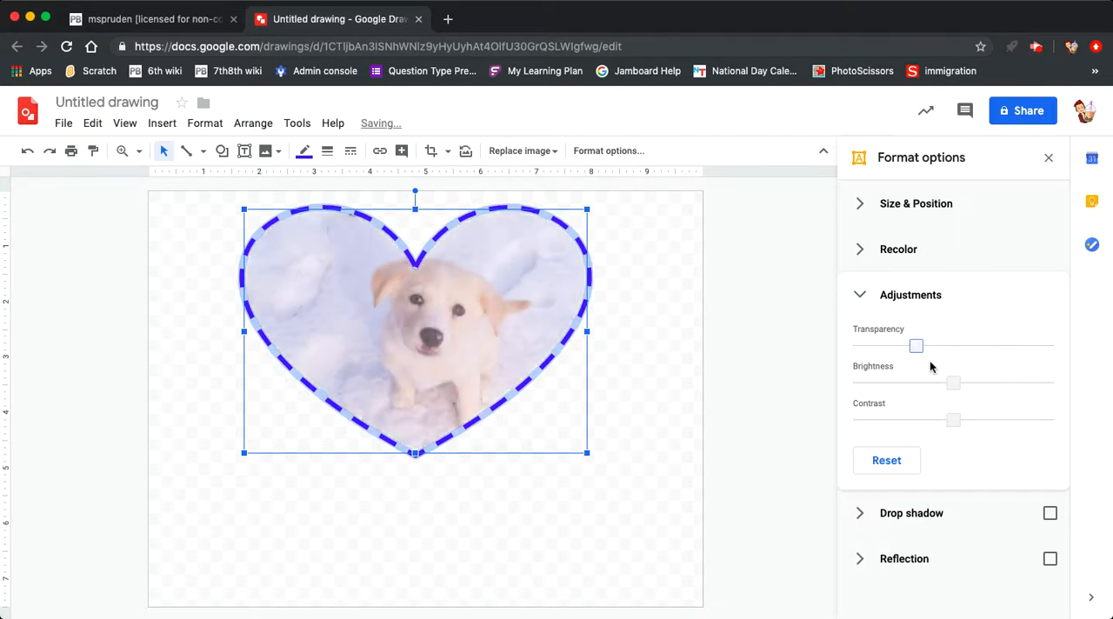
{"action": "left_click_drag", "start_coordinate": [953, 382], "coordinate": [981, 384]}
{"action": "left_click_drag", "start_coordinate": [953, 419], "coordinate": [909, 420]}
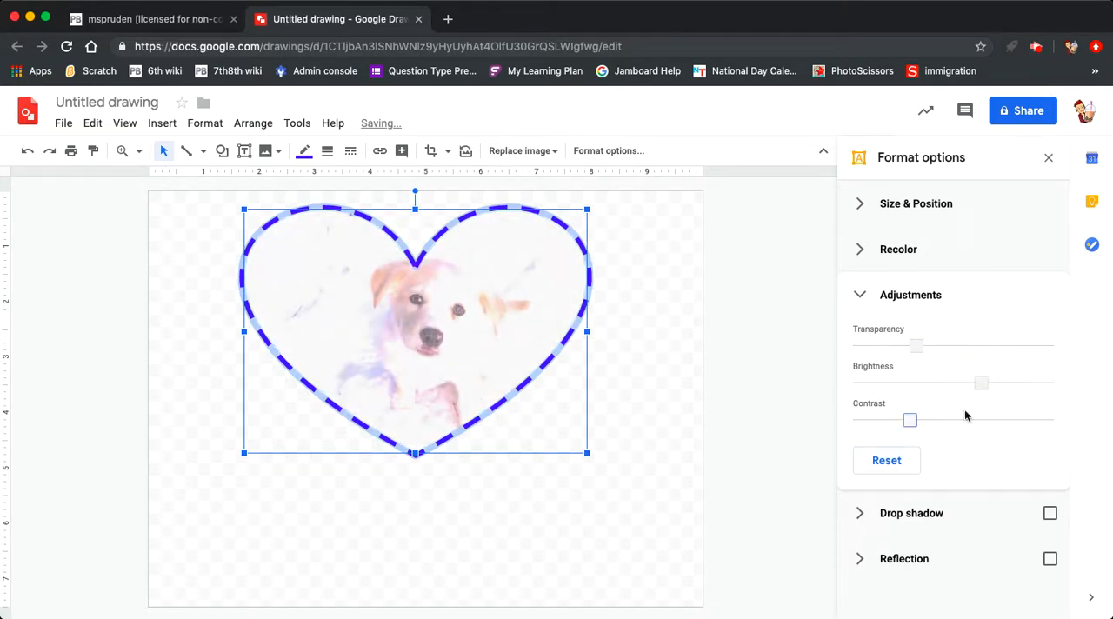
Step: Reset the photo's transparency, brightness and contrast adjustments and collapse the adjustment settings
{"action": "left_click", "coordinate": [893, 459]}
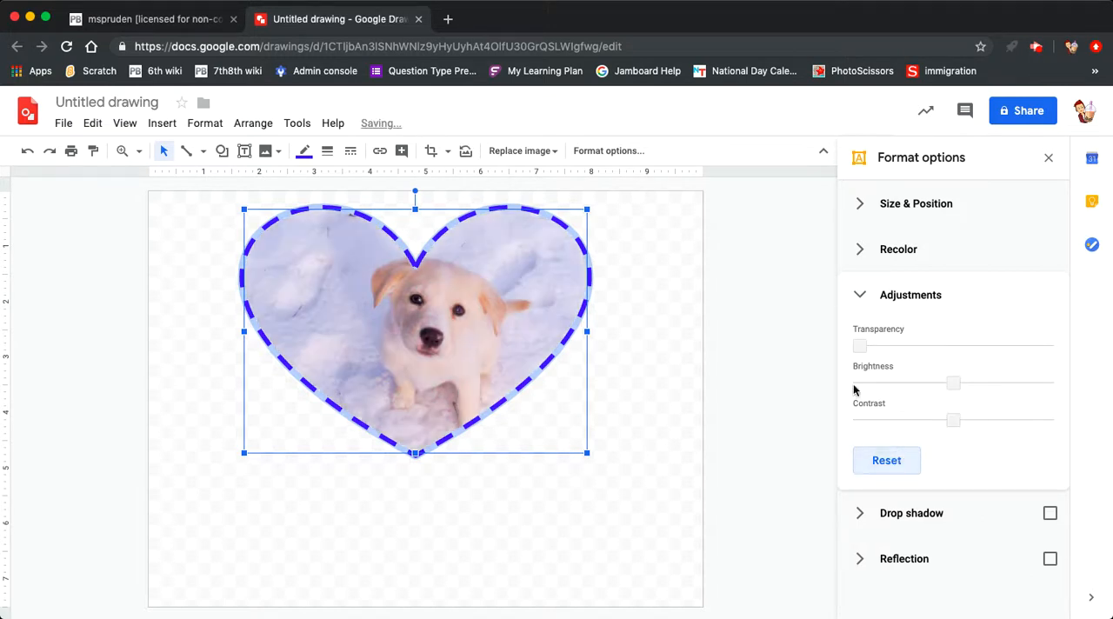
{"action": "left_click", "coordinate": [855, 296]}
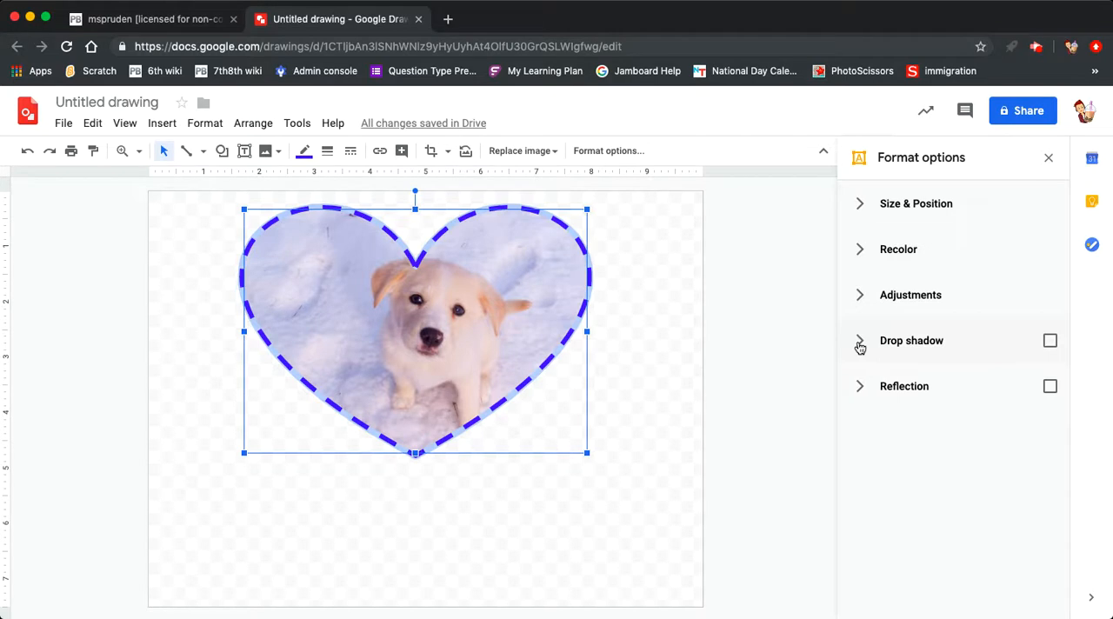
Step: Add a cyan drop shadow to the heart-shaped photo, with distance just over half and blur radius about two thirds of their ranges
{"action": "left_click", "coordinate": [859, 344]}
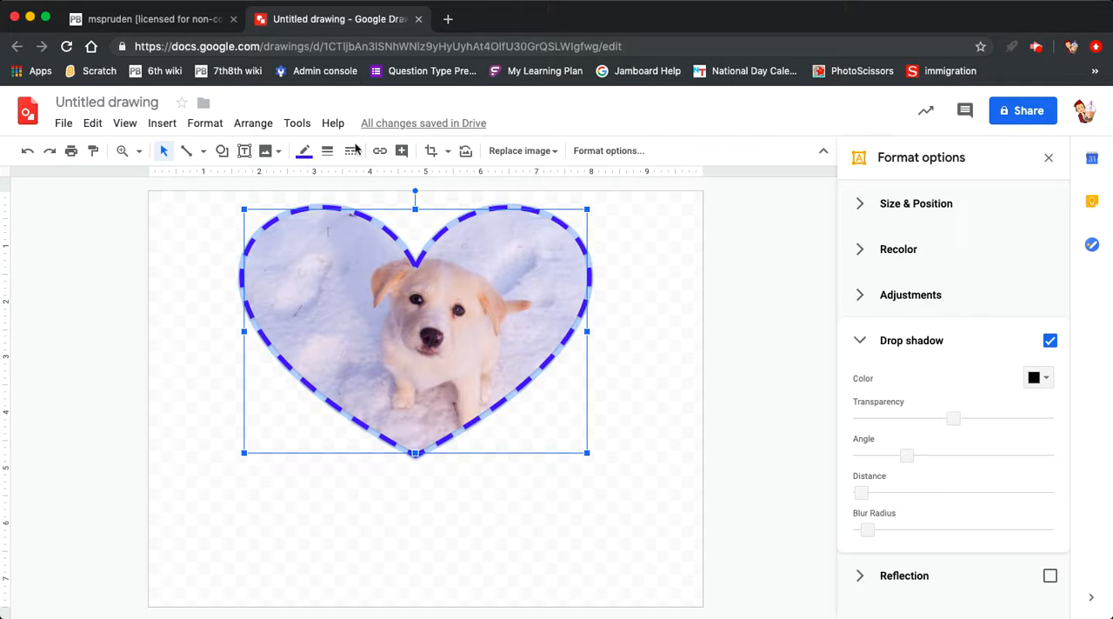
{"action": "left_click", "coordinate": [1044, 380]}
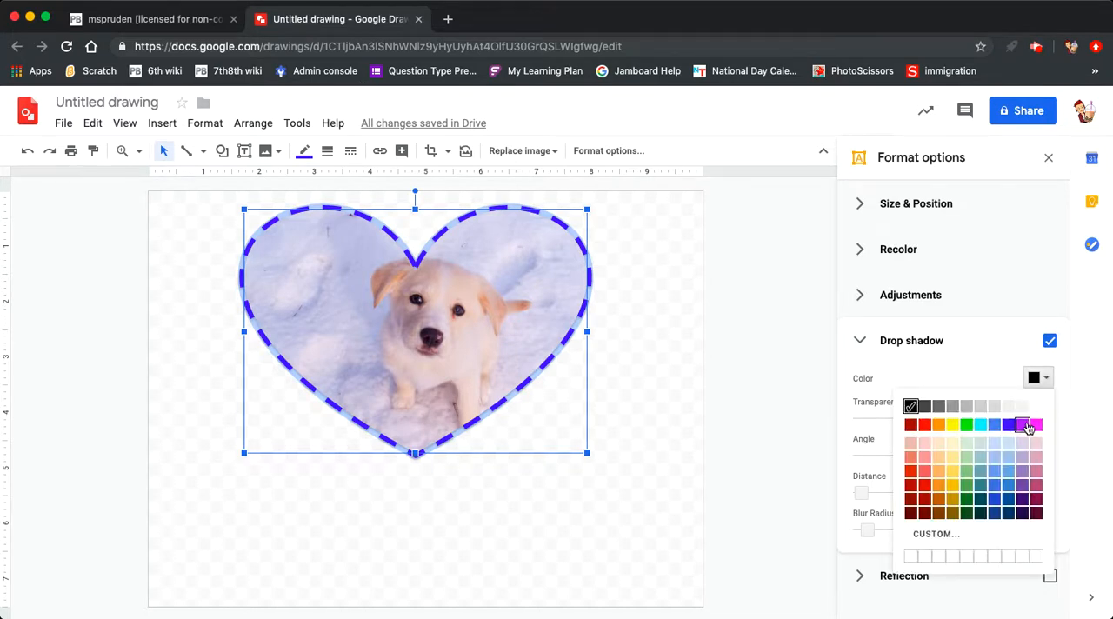
{"action": "left_click", "coordinate": [980, 424]}
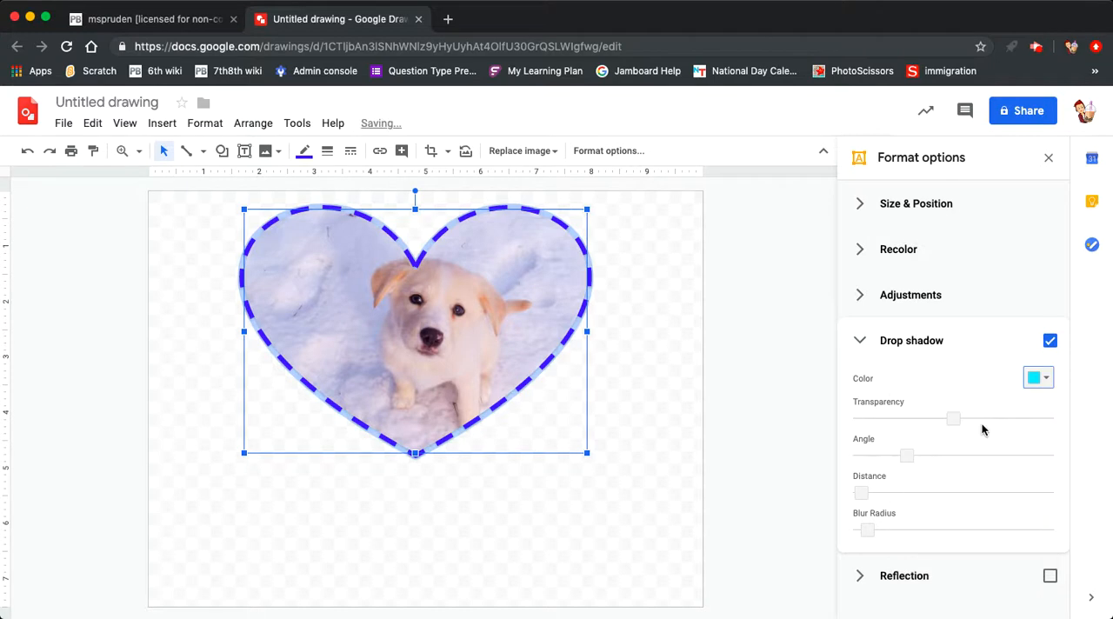
{"action": "left_click_drag", "start_coordinate": [861, 492], "coordinate": [906, 493]}
{"action": "left_click_drag", "start_coordinate": [906, 492], "coordinate": [961, 494]}
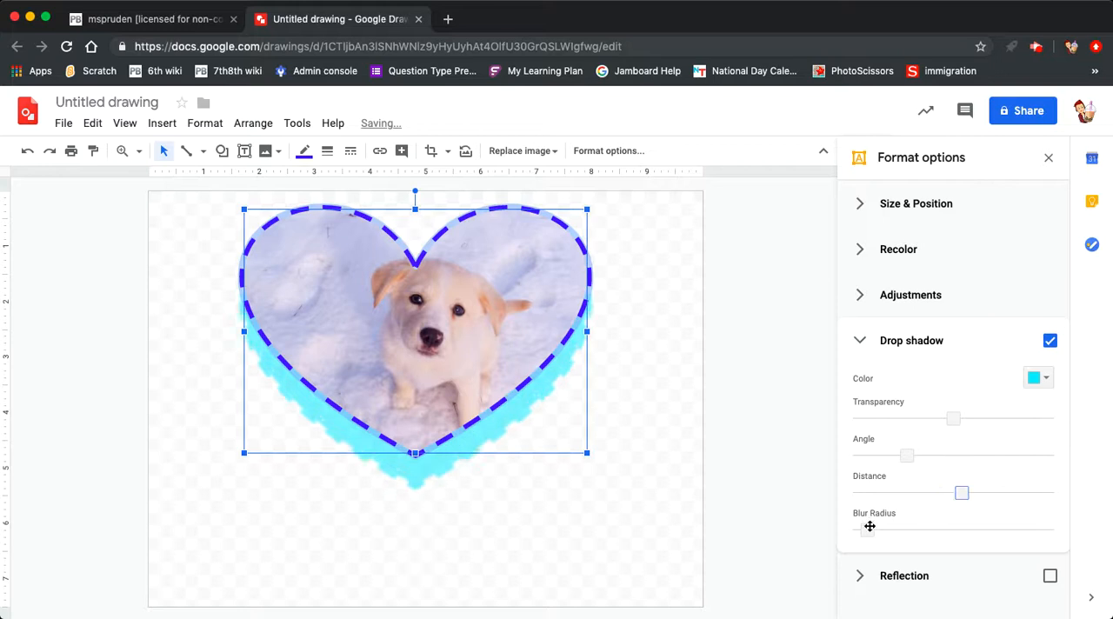
{"action": "left_click_drag", "start_coordinate": [868, 530], "coordinate": [985, 530]}
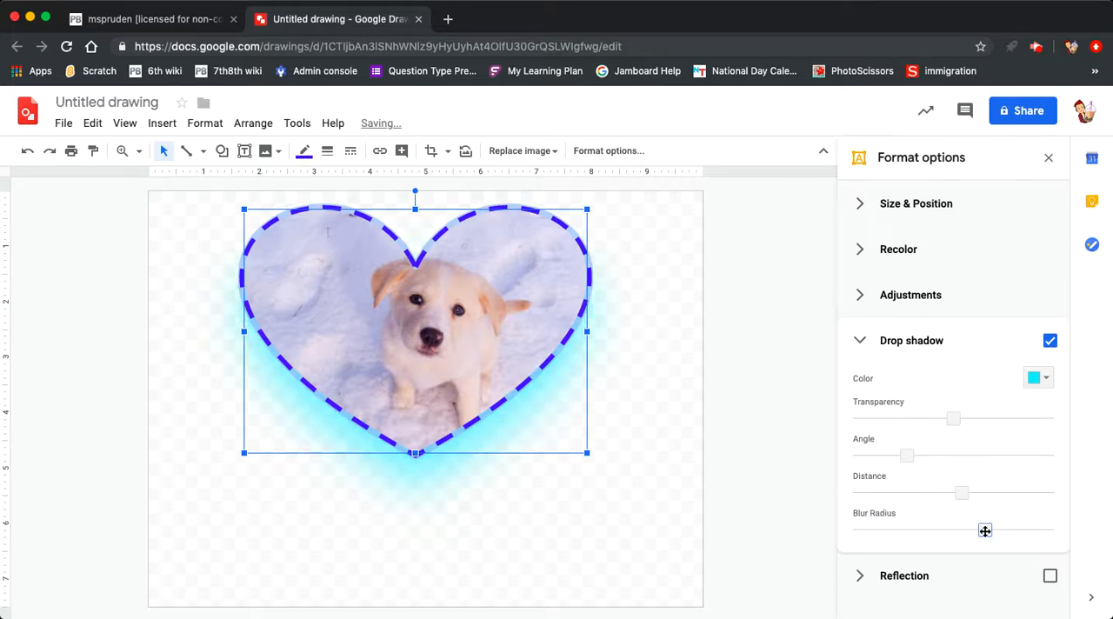
{"action": "left_click", "coordinate": [858, 344]}
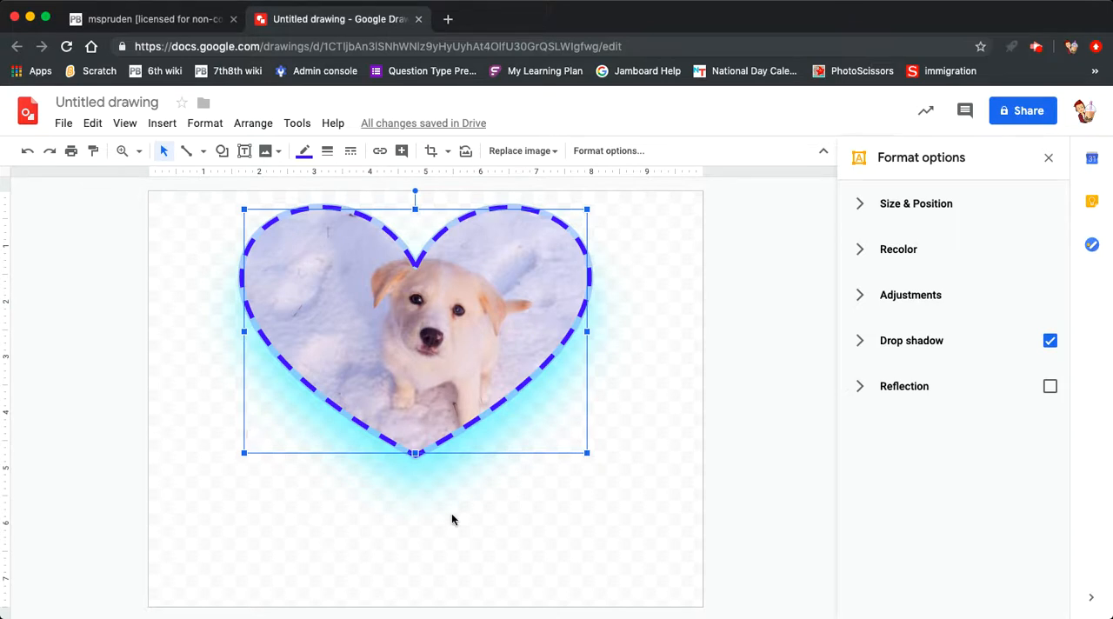
Step: Add a reflection to the heart-shaped photo, with distance about a third and size just over half of their ranges
{"action": "left_click", "coordinate": [869, 388]}
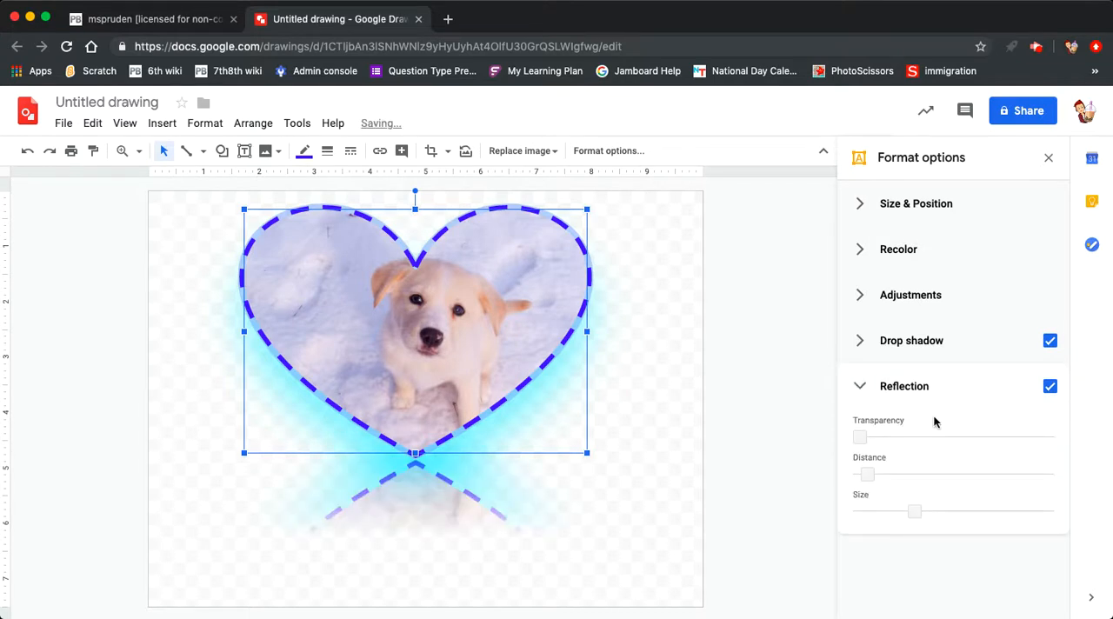
{"action": "left_click_drag", "start_coordinate": [871, 473], "coordinate": [916, 474]}
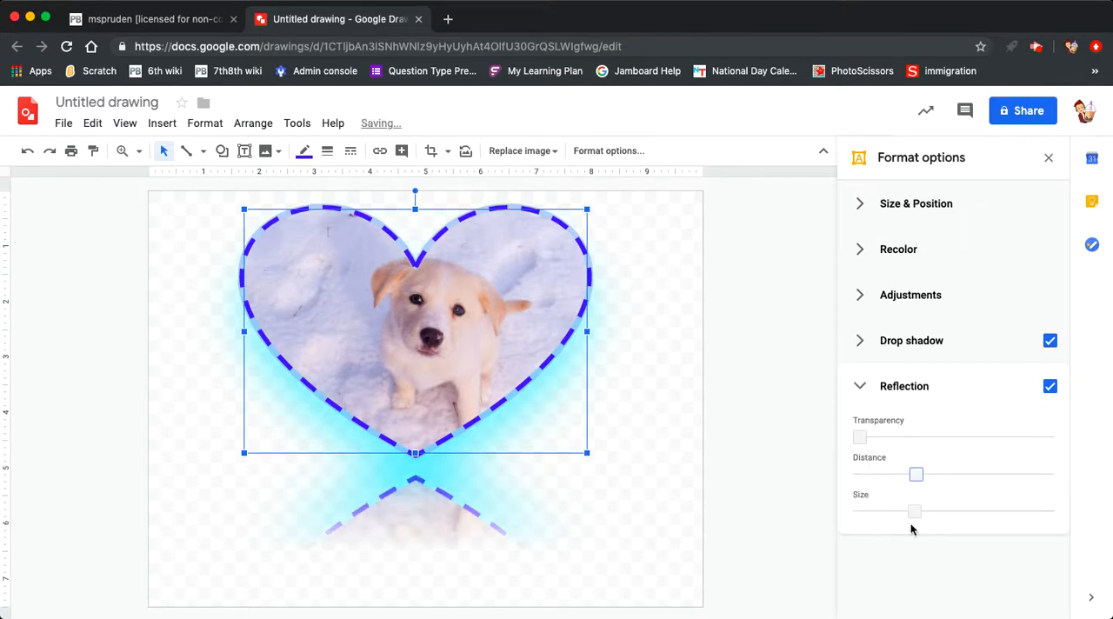
{"action": "left_click_drag", "start_coordinate": [914, 512], "coordinate": [963, 512]}
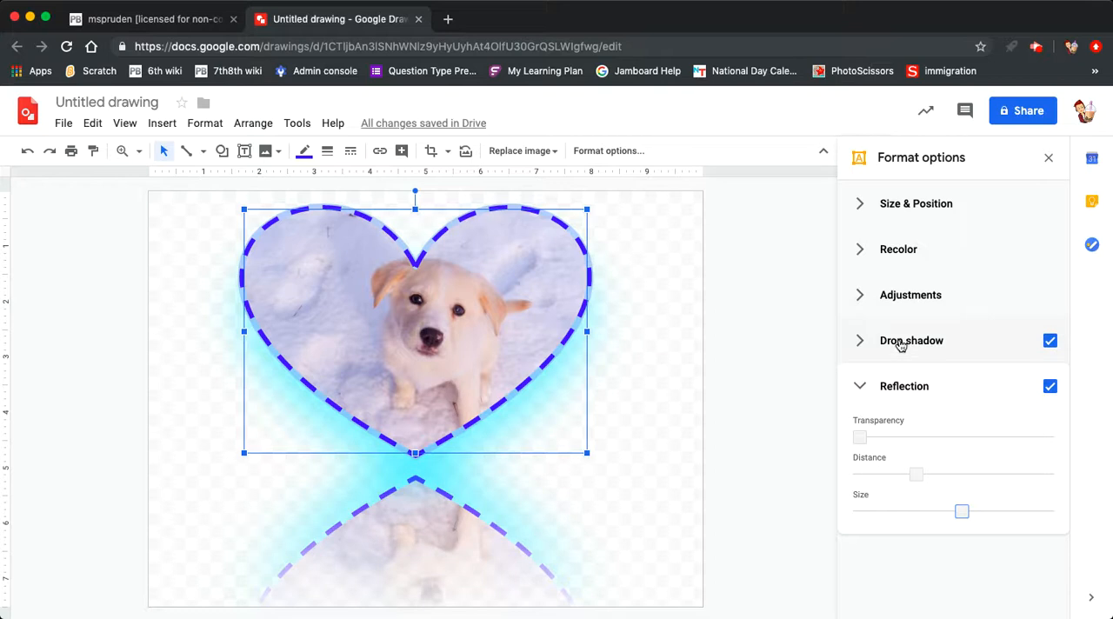
Step: Turn off the photo's reflection, close the format options and deselect the photo
{"action": "left_click", "coordinate": [1050, 387]}
{"action": "left_click", "coordinate": [1050, 387]}
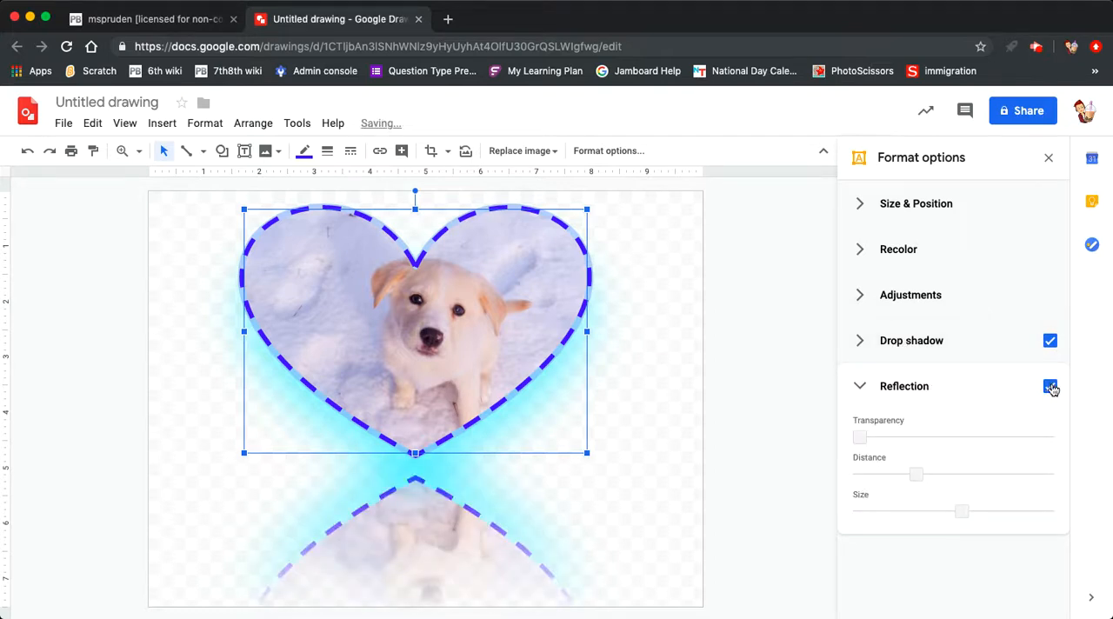
{"action": "left_click", "coordinate": [1050, 387]}
{"action": "left_click", "coordinate": [859, 388]}
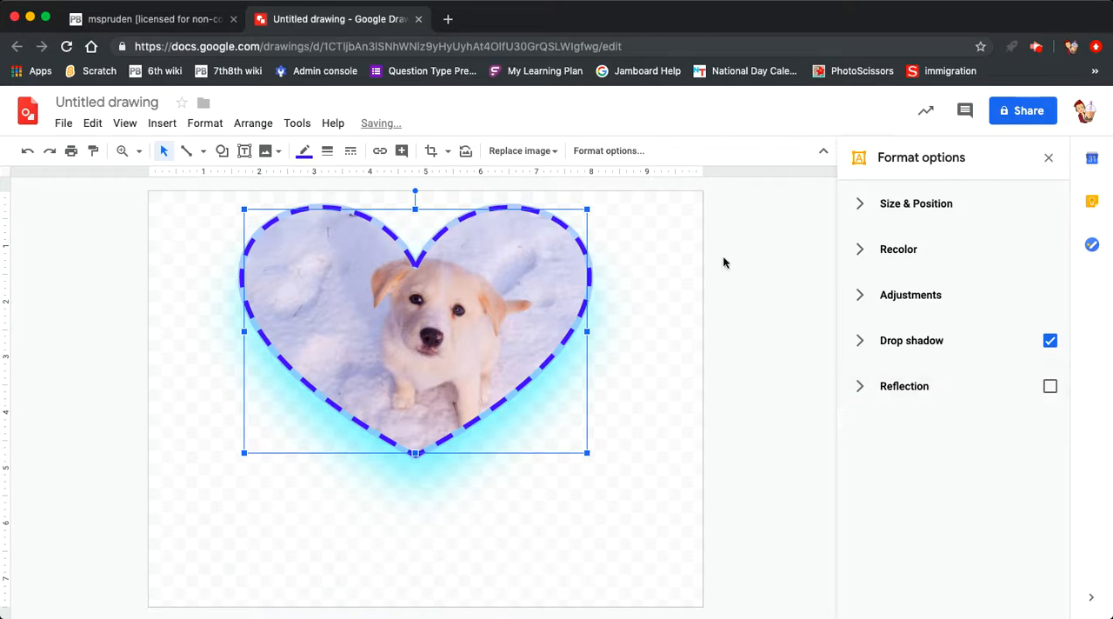
{"action": "left_click", "coordinate": [1049, 157]}
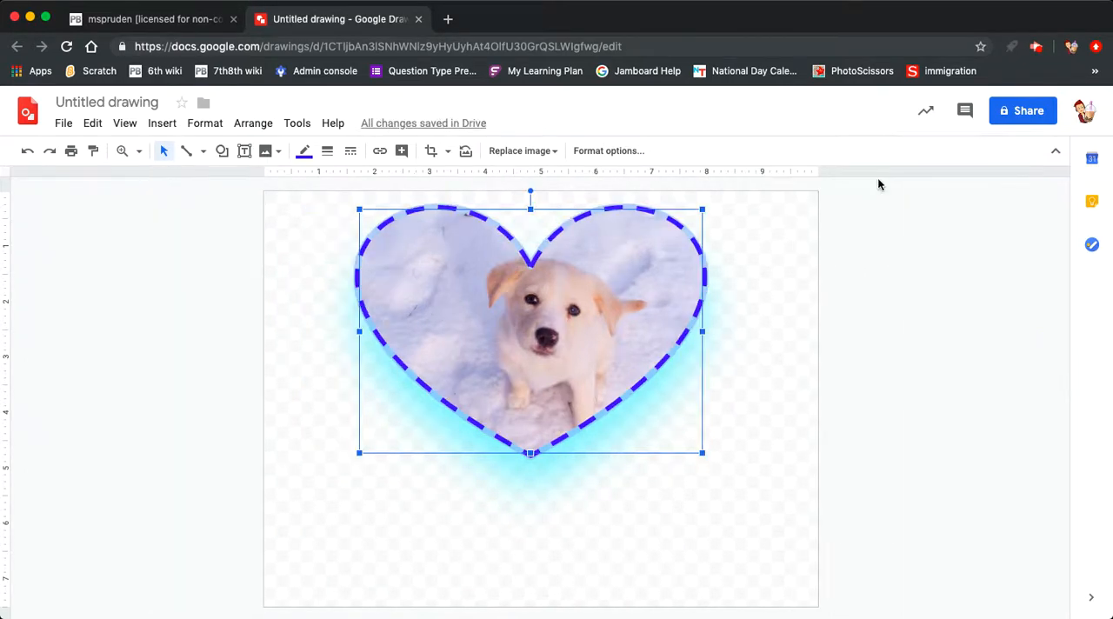
{"action": "left_click", "coordinate": [761, 379]}
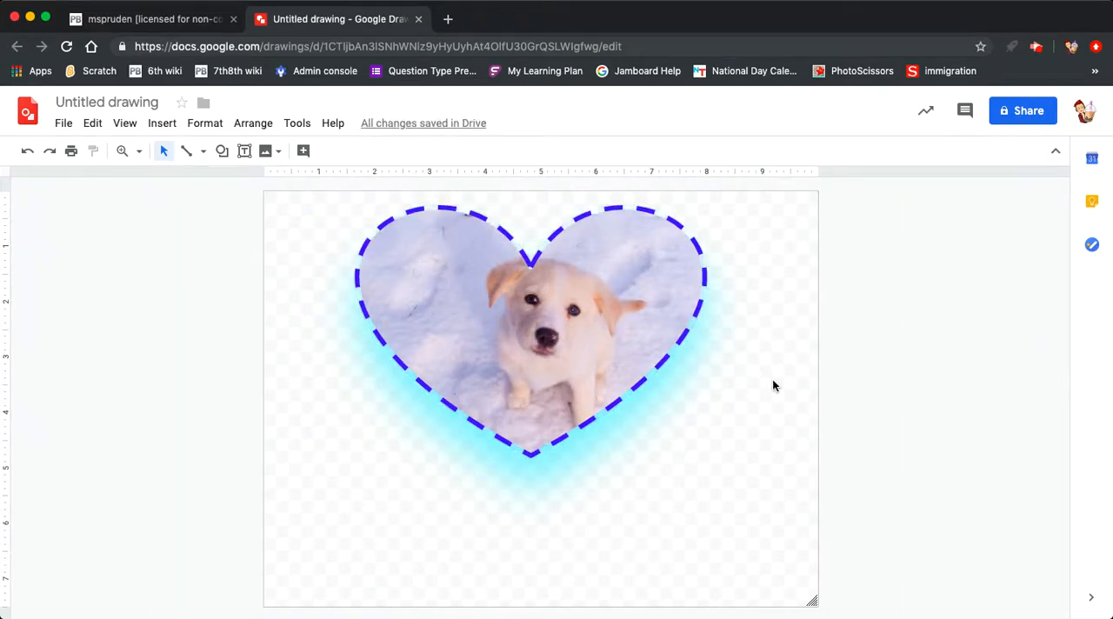